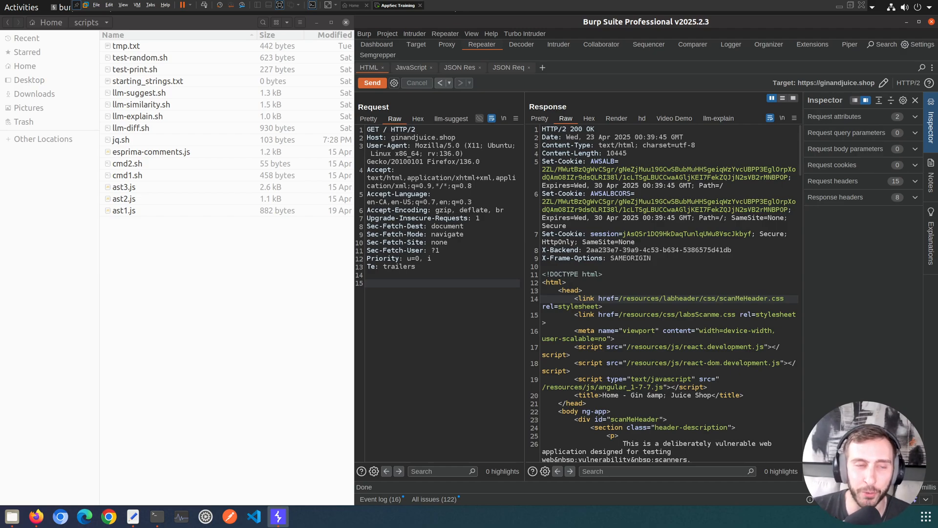
- Show the Piper extension's BApp Store entry and its list of configured message viewers
click(812, 47)
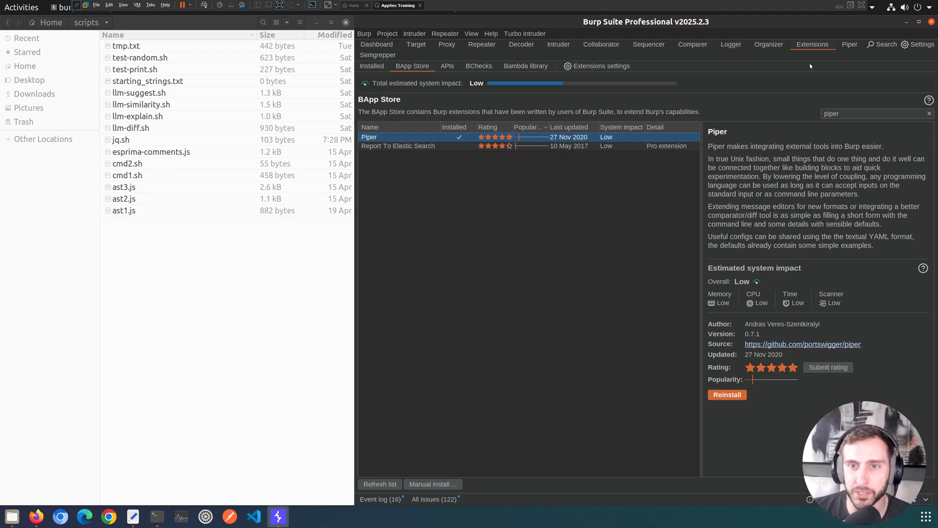
click(850, 51)
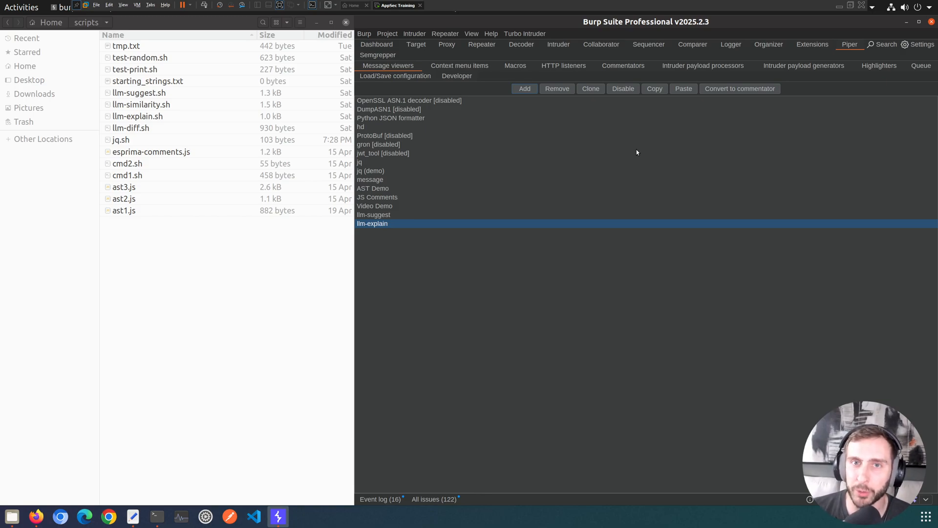
- Widen the request pane of the HTML request in Repeater
click(491, 46)
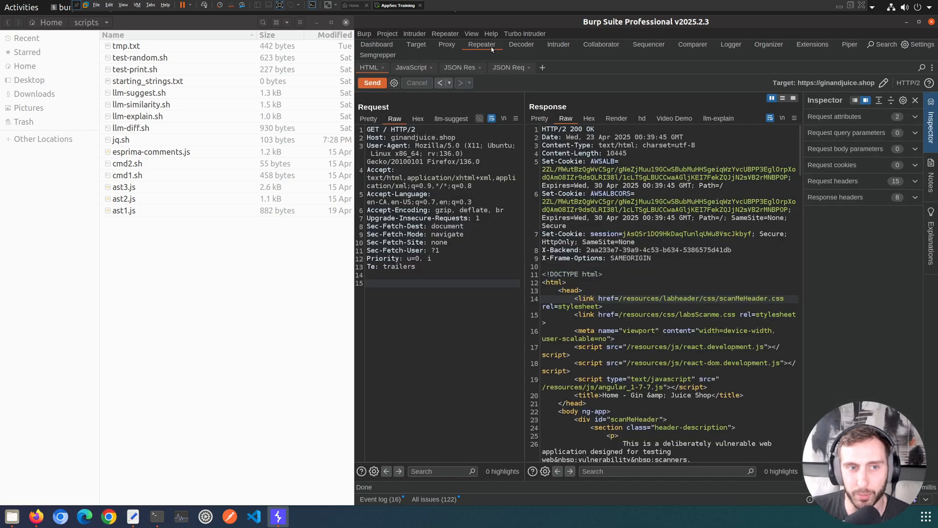
drag(522, 173, 581, 173)
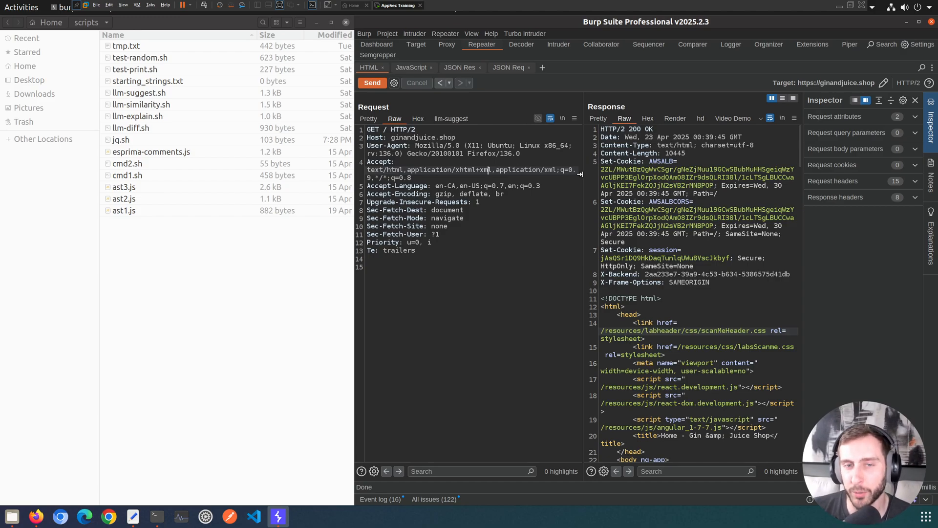
drag(580, 174, 559, 175)
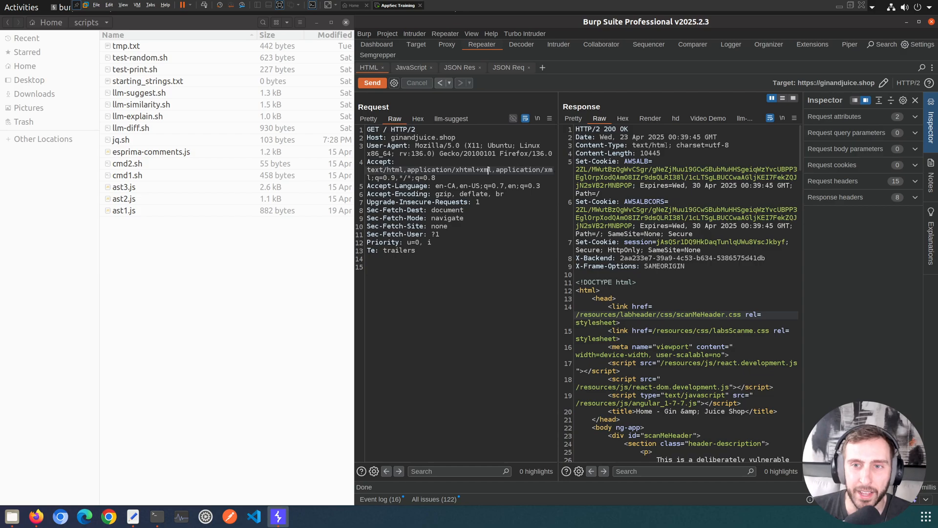
- Open Piper's jq message viewer for editing and examine its name and the message types it can handle
click(849, 44)
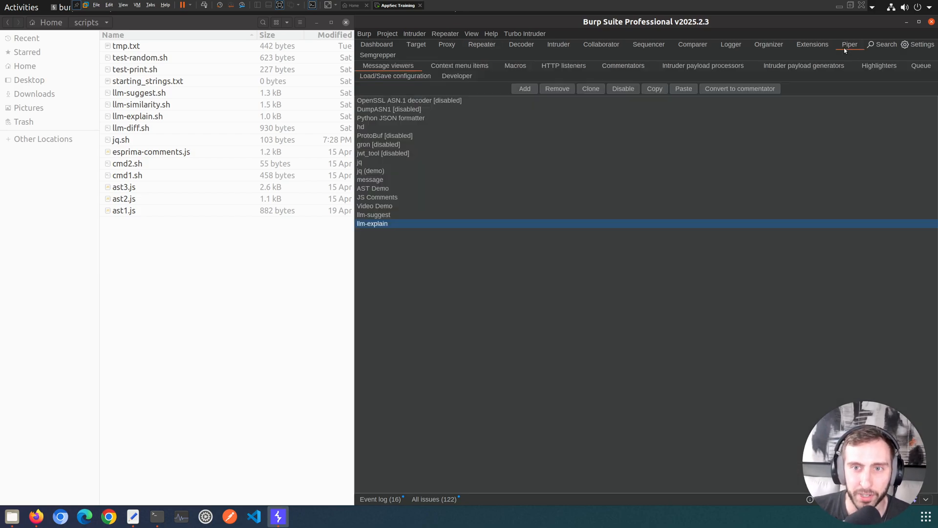
click(421, 163)
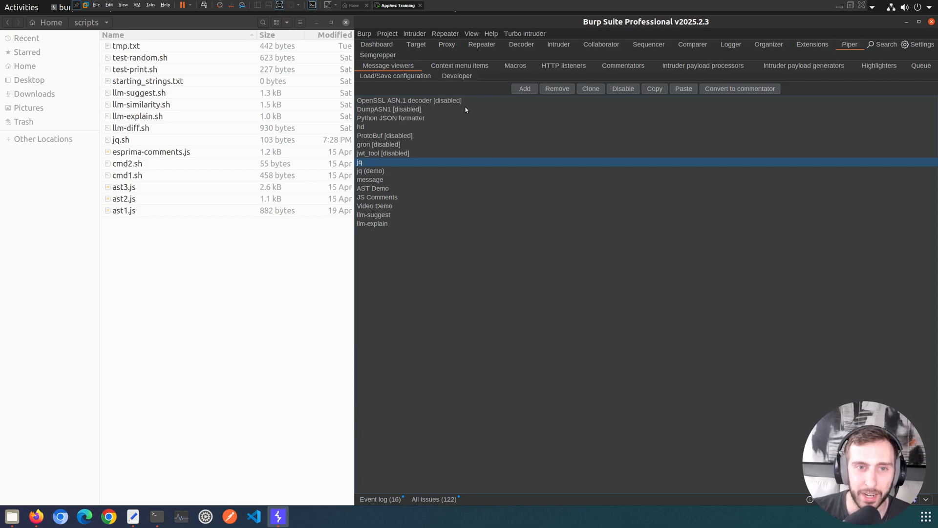
double_click(431, 164)
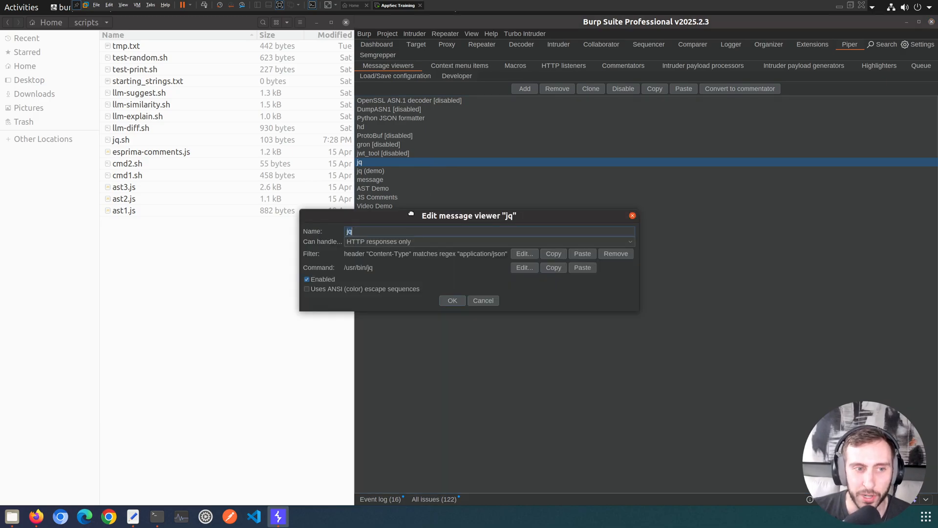
drag(413, 214, 592, 174)
click(548, 191)
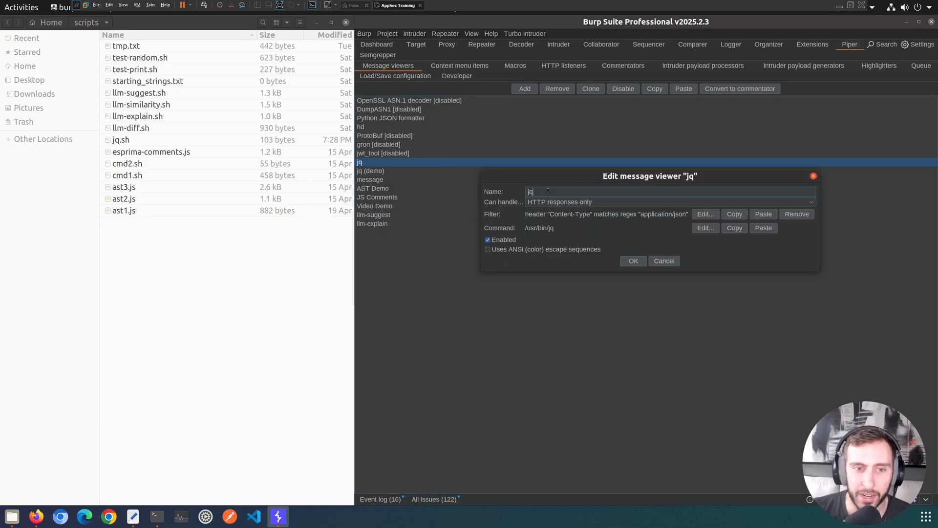
key(ctrl+a)
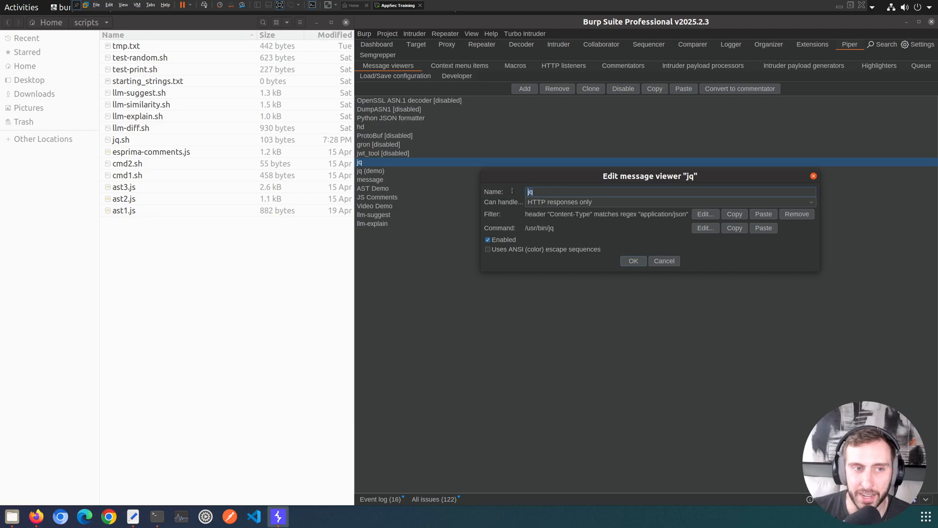
click(542, 191)
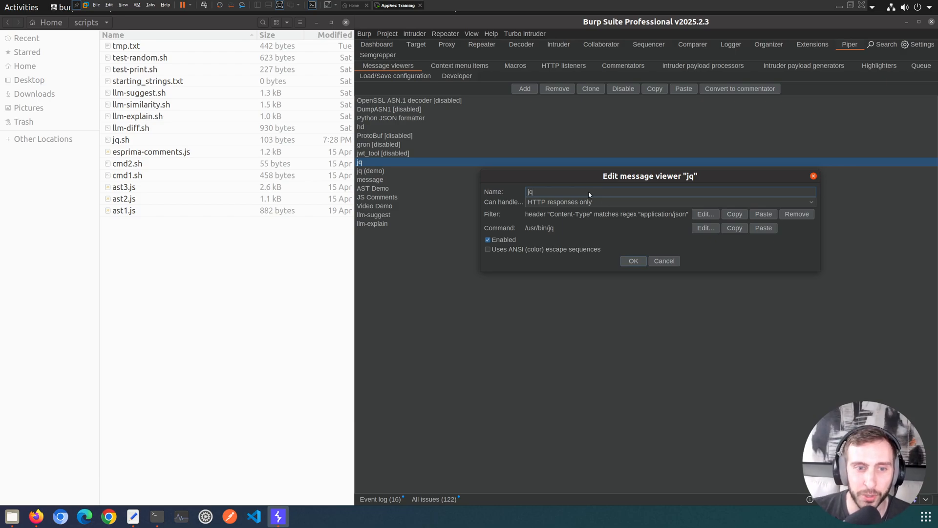
click(577, 202)
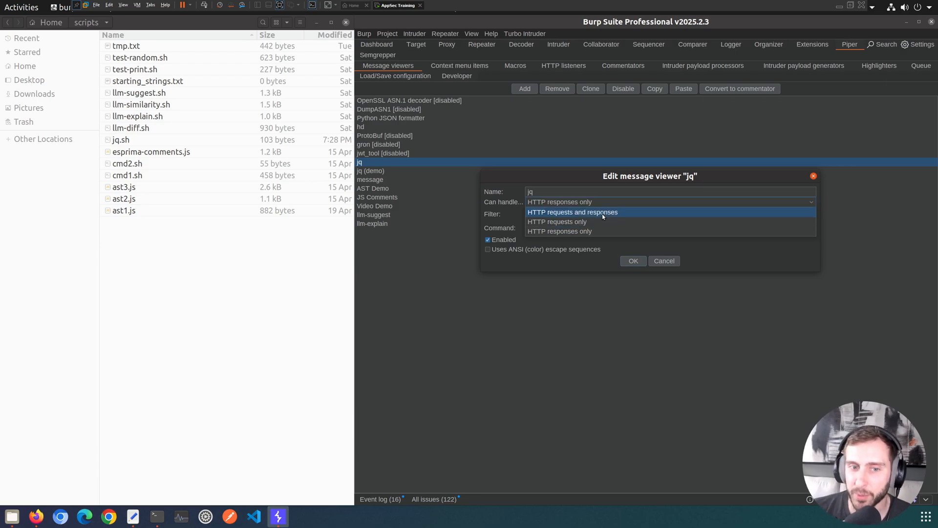
click(610, 185)
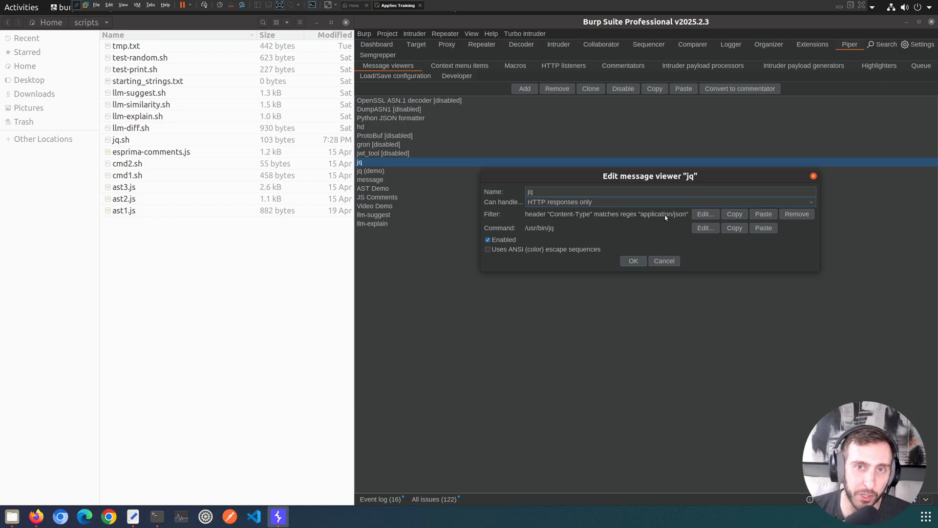
- Inspect the jq viewer's filter, including the regular expression of its Content-Type header rule, and close the filter editors
click(708, 215)
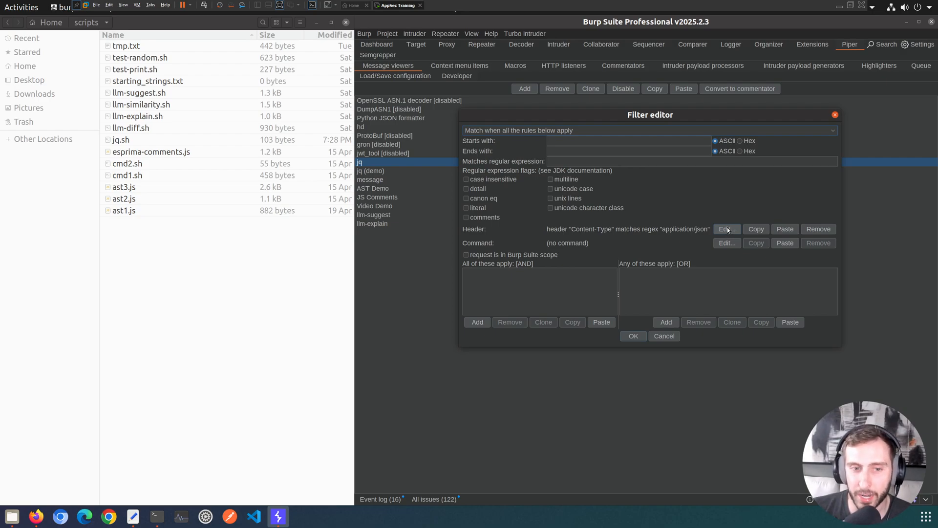
click(727, 229)
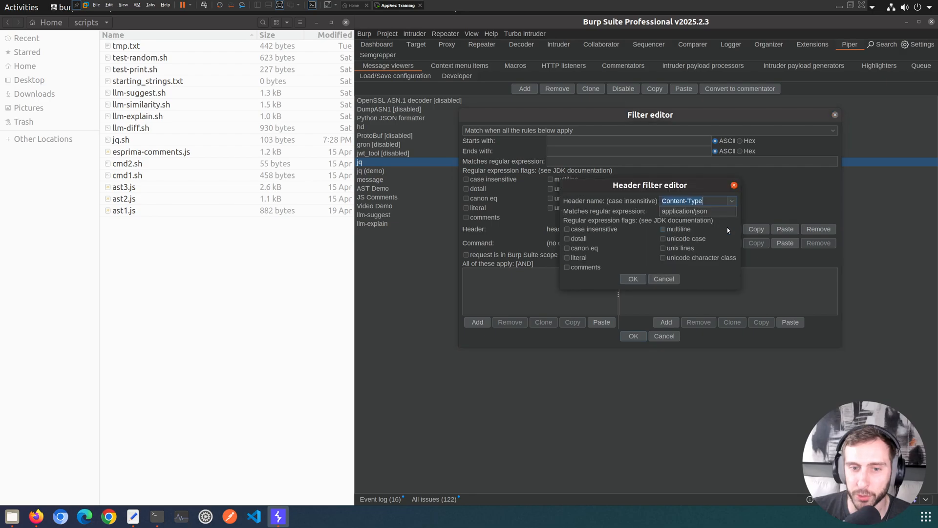
key(Tab)
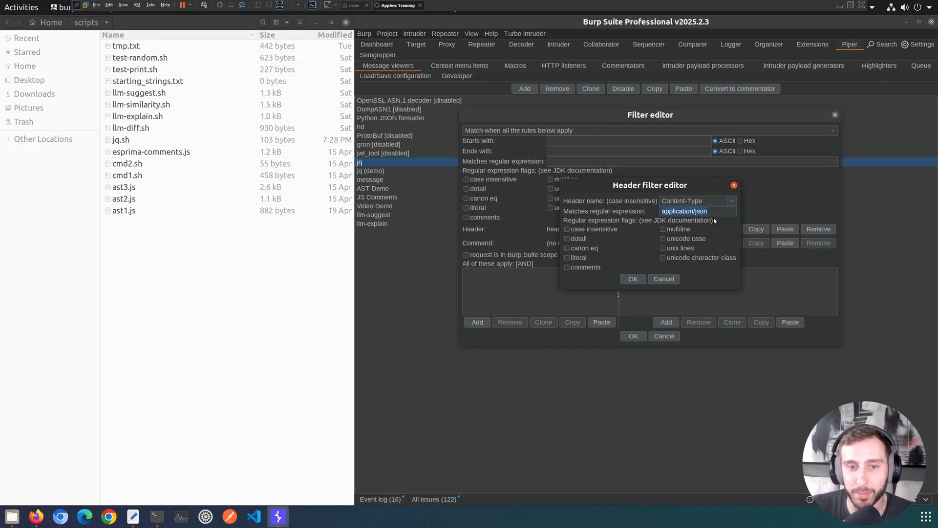
click(720, 214)
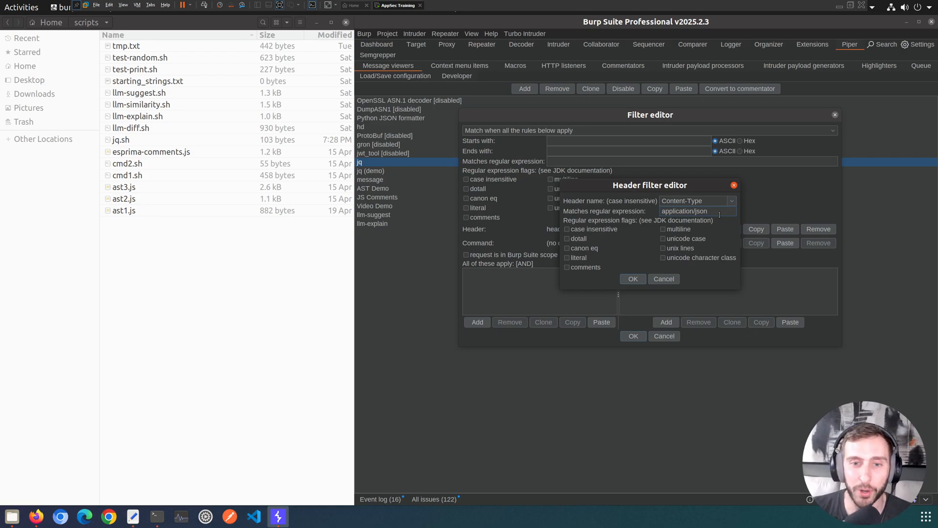
drag(719, 215, 632, 211)
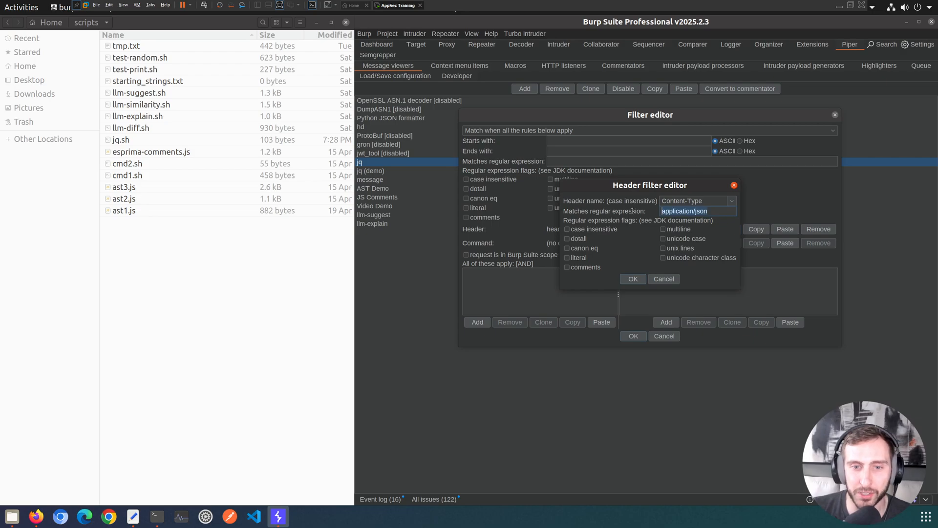
click(734, 186)
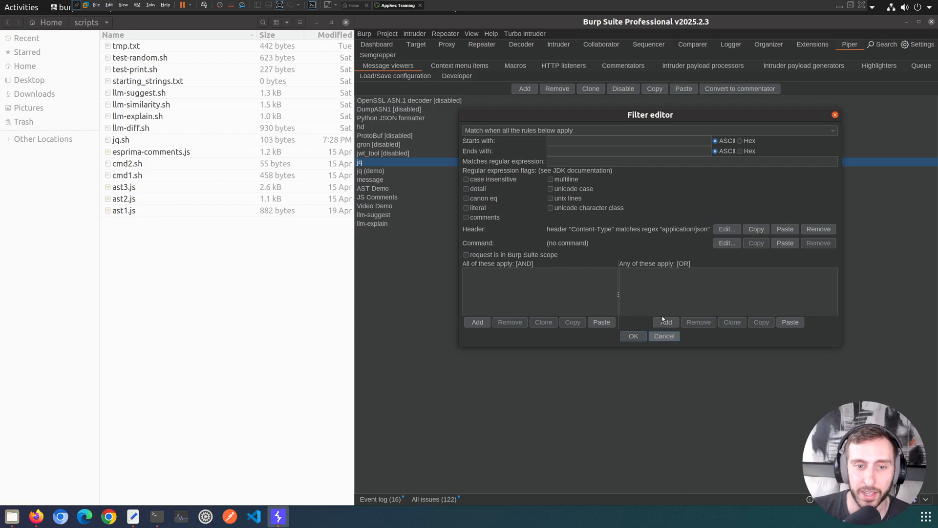
click(664, 336)
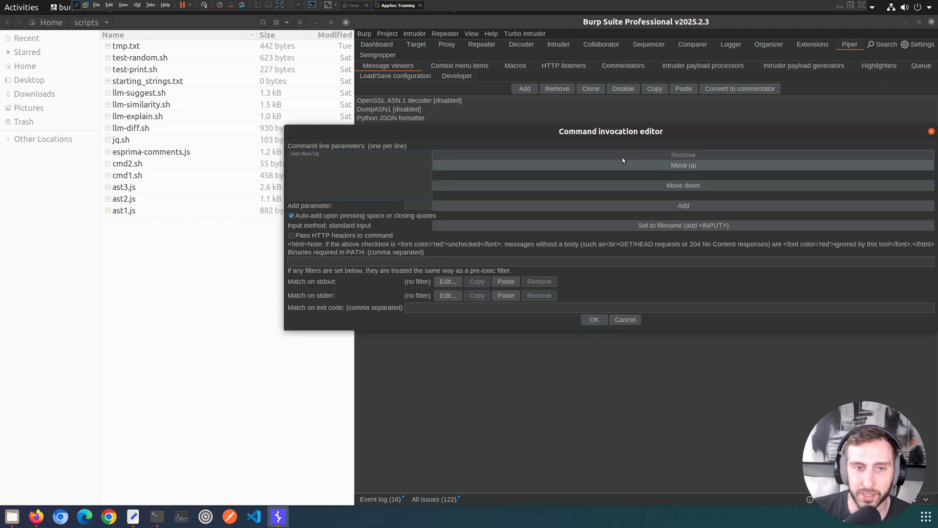
- Try adding the parameter "-o some_option" to the jq viewer's command, and remove it again
drag(619, 133, 542, 129)
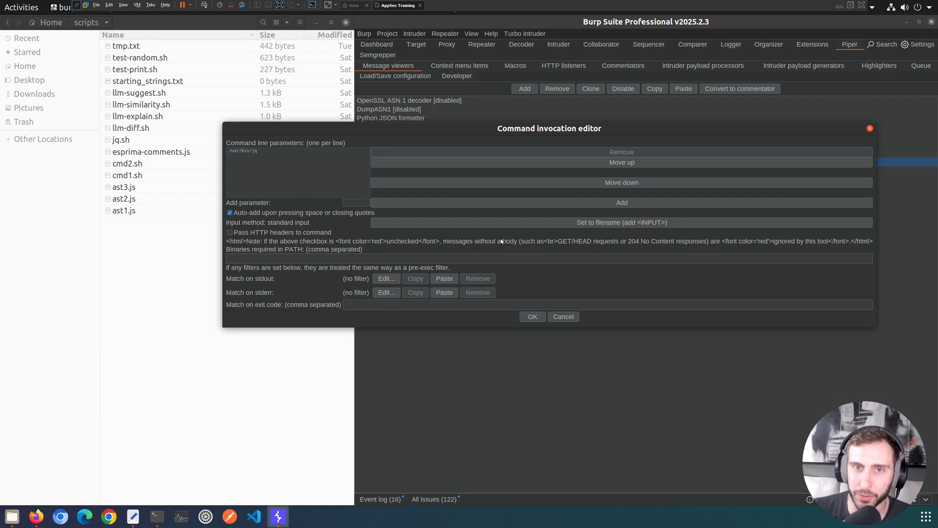
click(256, 151)
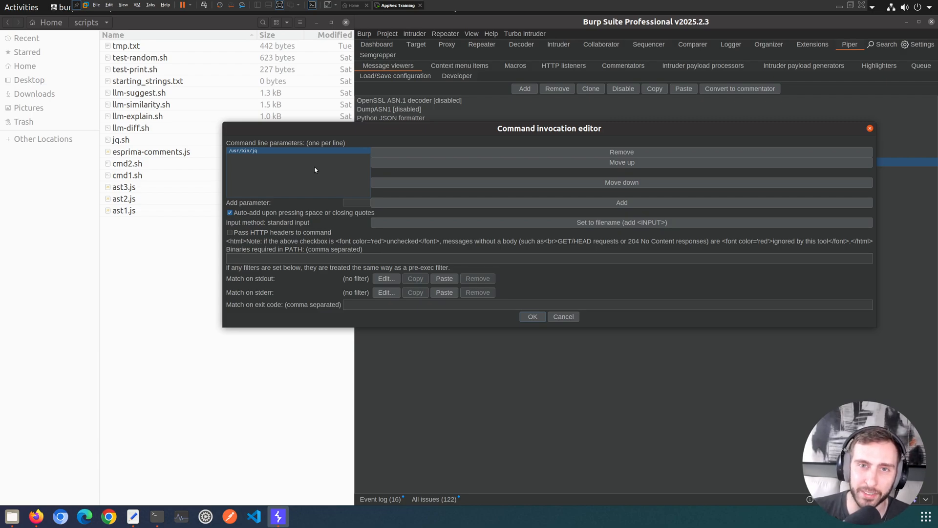
click(547, 204)
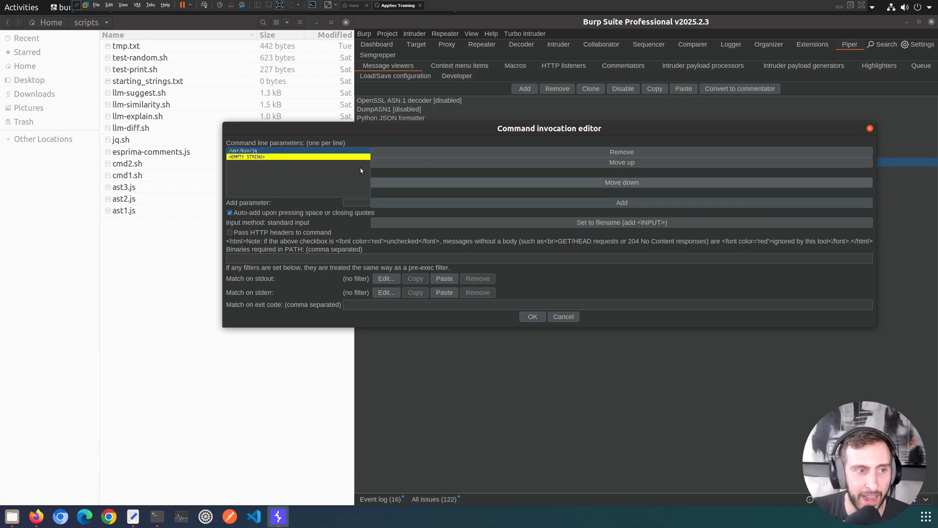
double_click(289, 157)
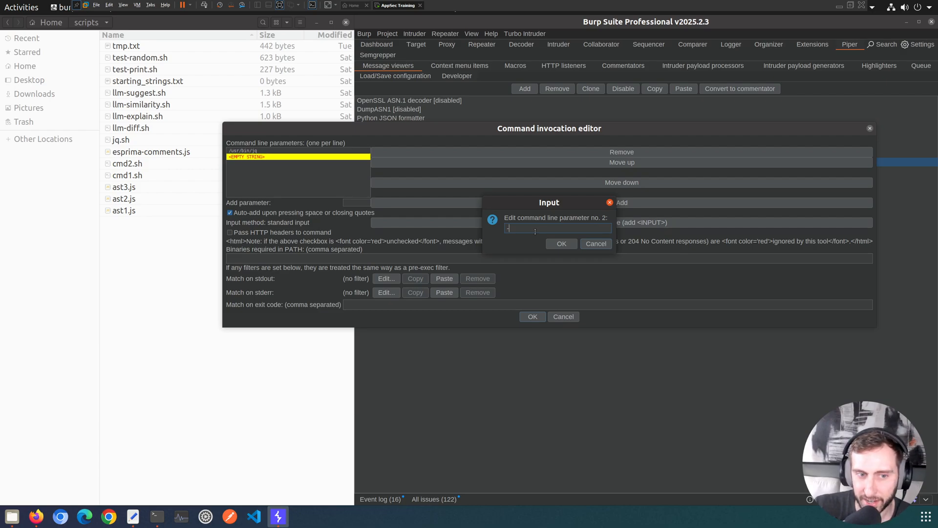
text(-o some_option)
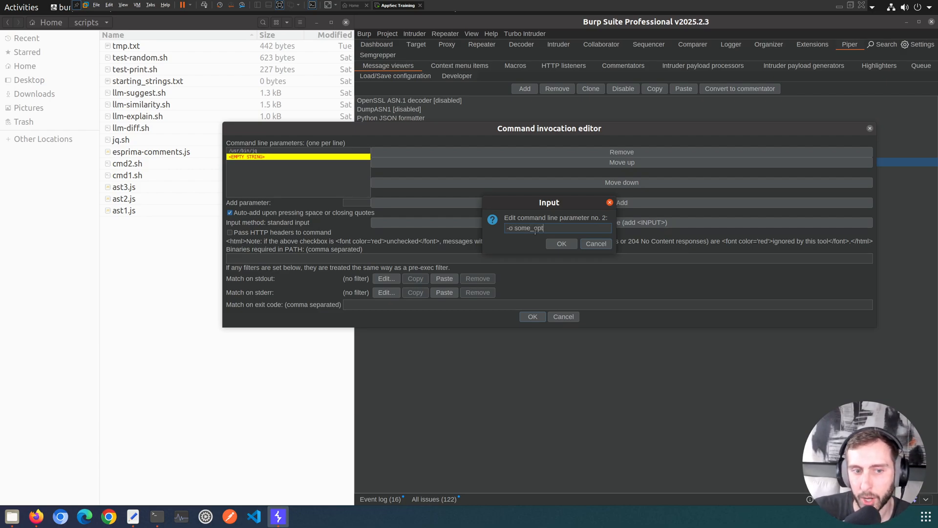
click(562, 244)
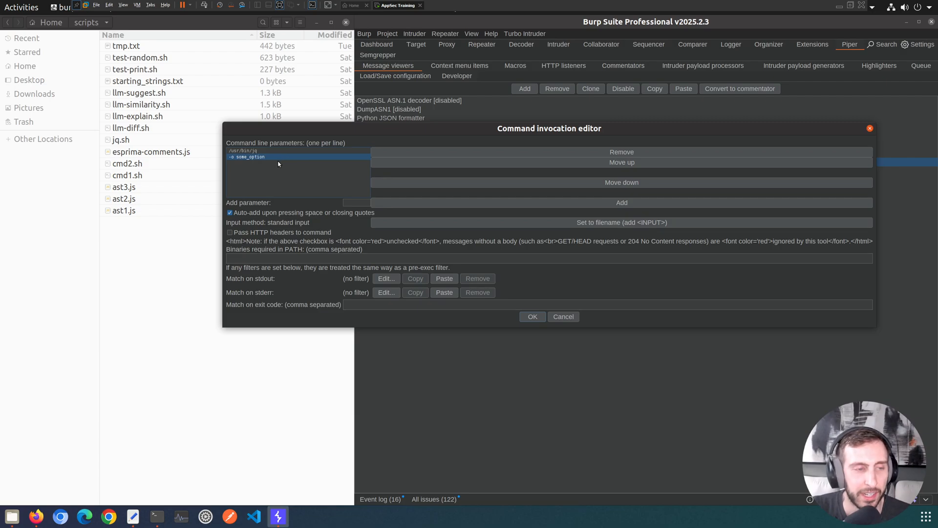
click(615, 154)
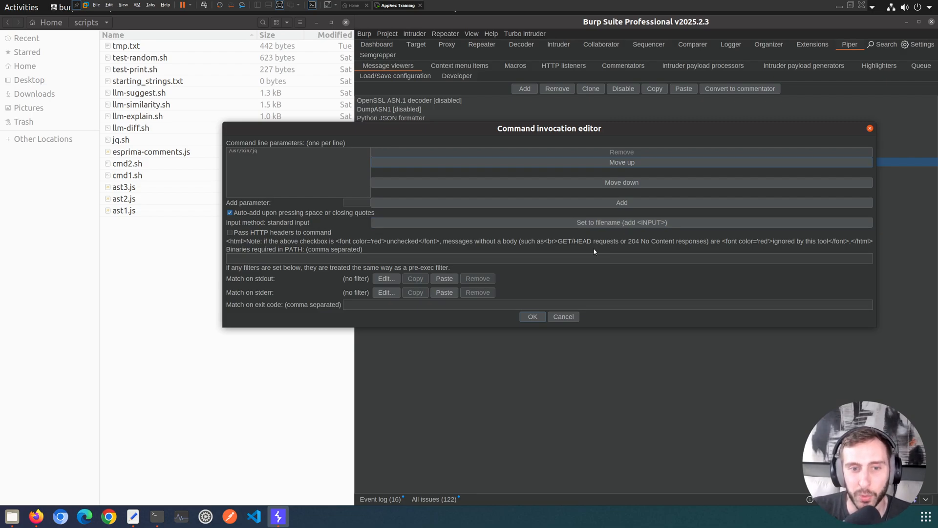
- Try the filename input method and passing HTTP headers to the jq command, restoring standard input without headers
click(615, 226)
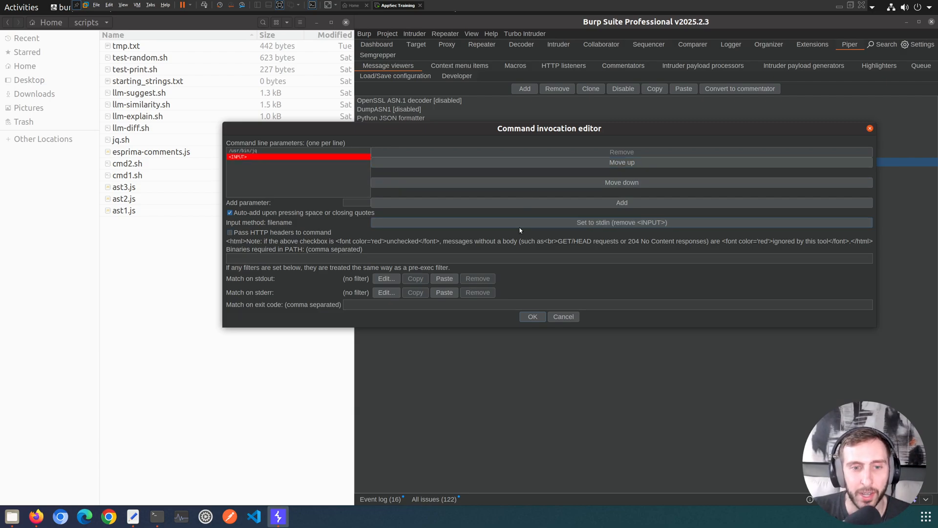
click(608, 224)
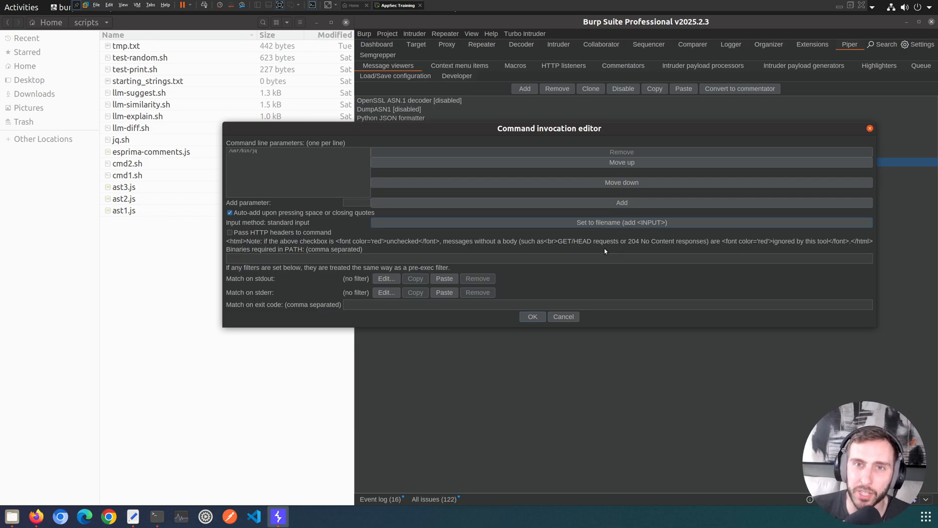
click(271, 149)
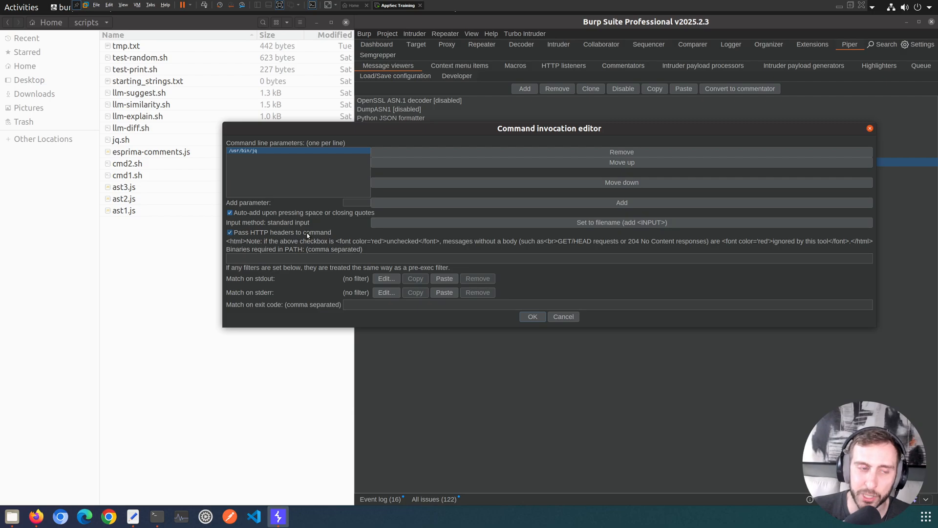
click(308, 234)
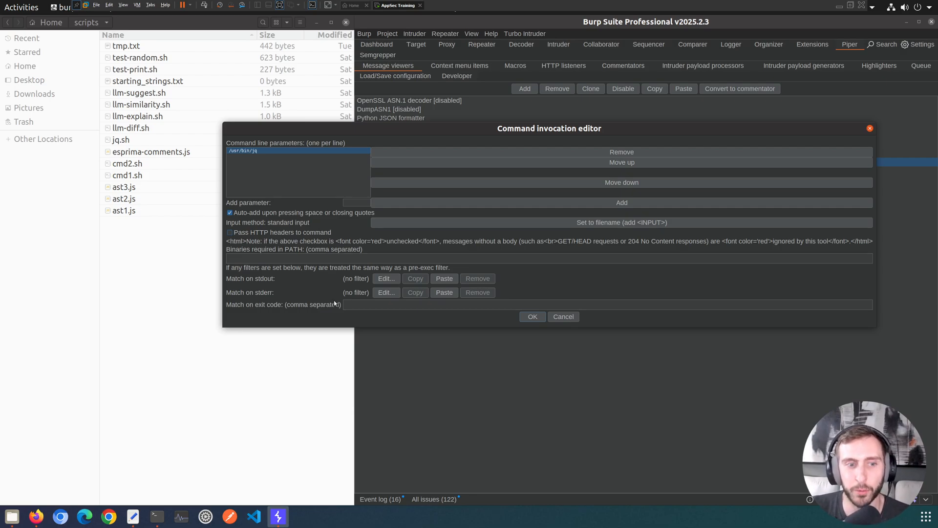
- Accept the command settings and the jq message viewer, and return to the HTML request in Repeater
click(530, 318)
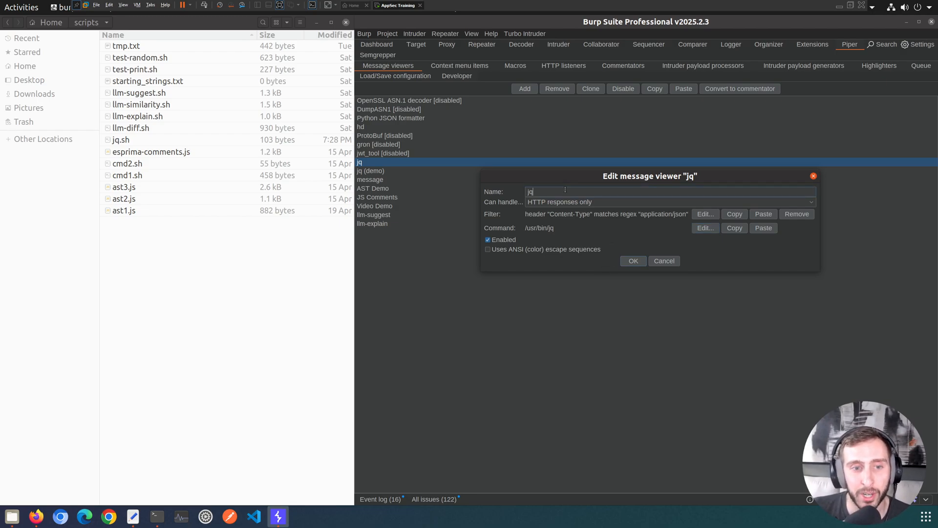
drag(566, 190, 496, 192)
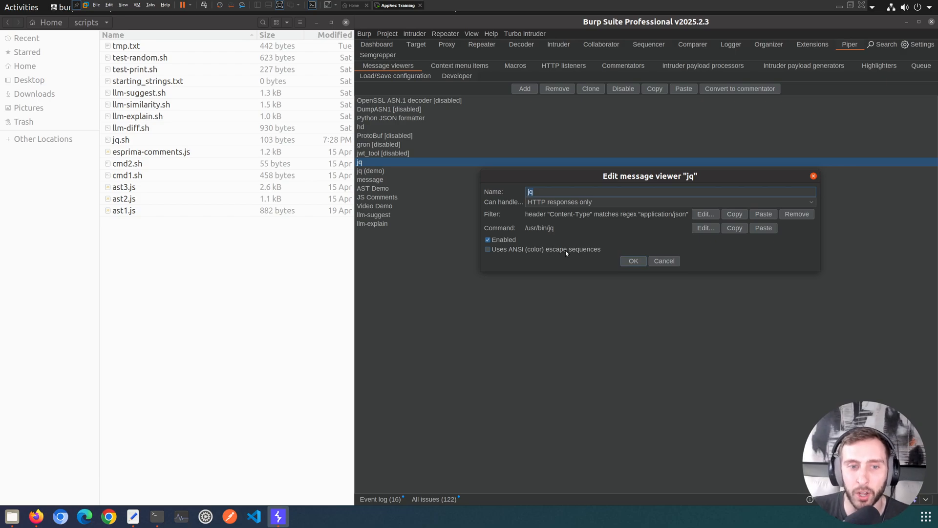
click(635, 260)
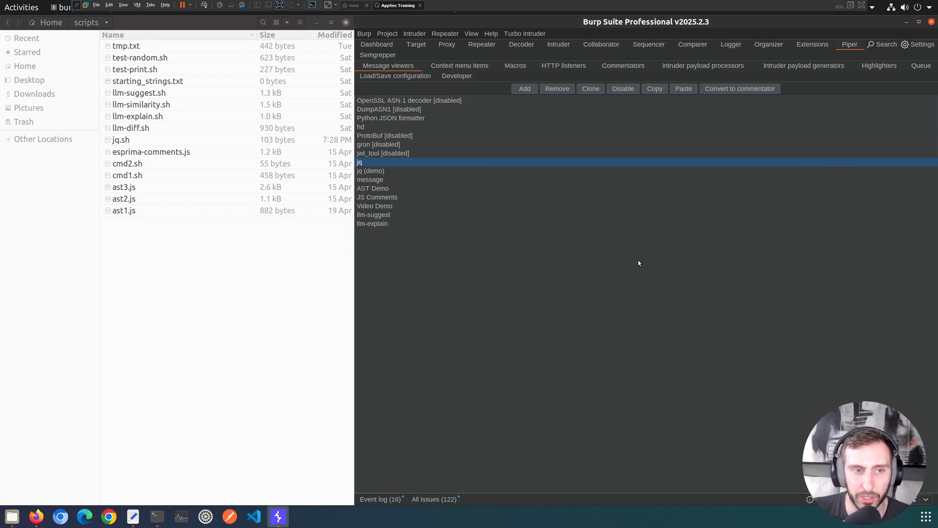
click(481, 45)
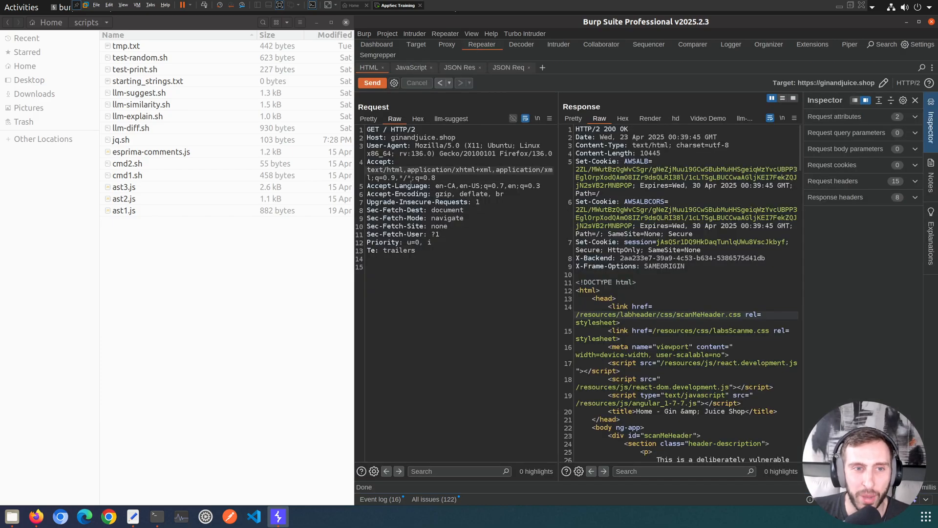
- Send the JSON Res request in Repeater, and enlarge the response pane until all its viewers are listed
click(461, 69)
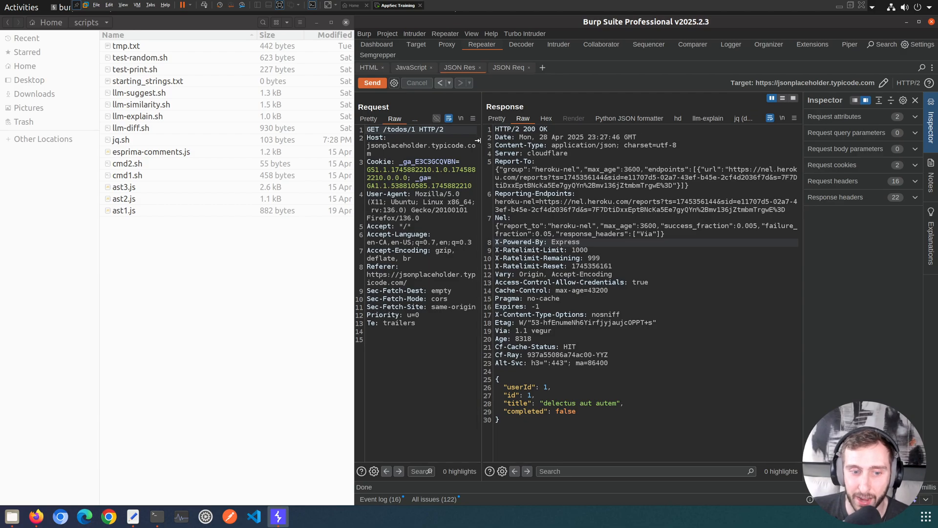
drag(480, 142, 539, 142)
click(375, 86)
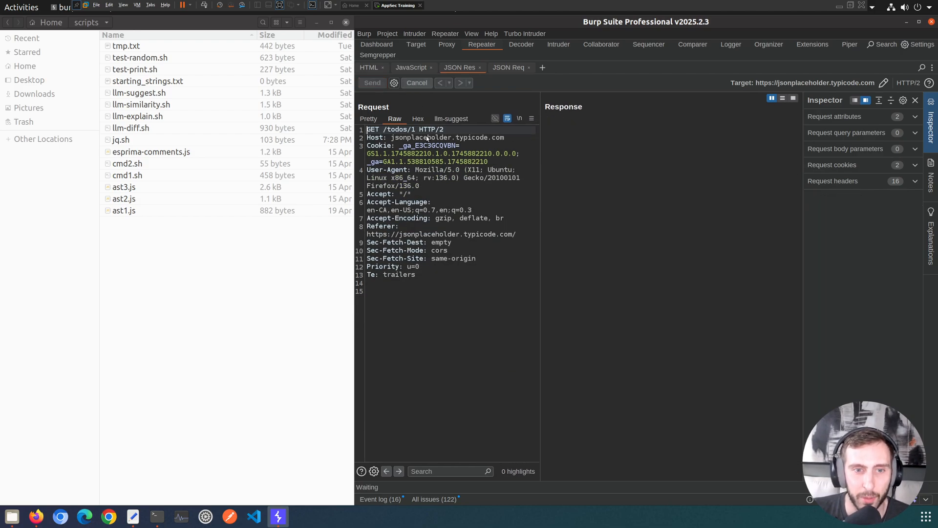
drag(538, 168, 465, 167)
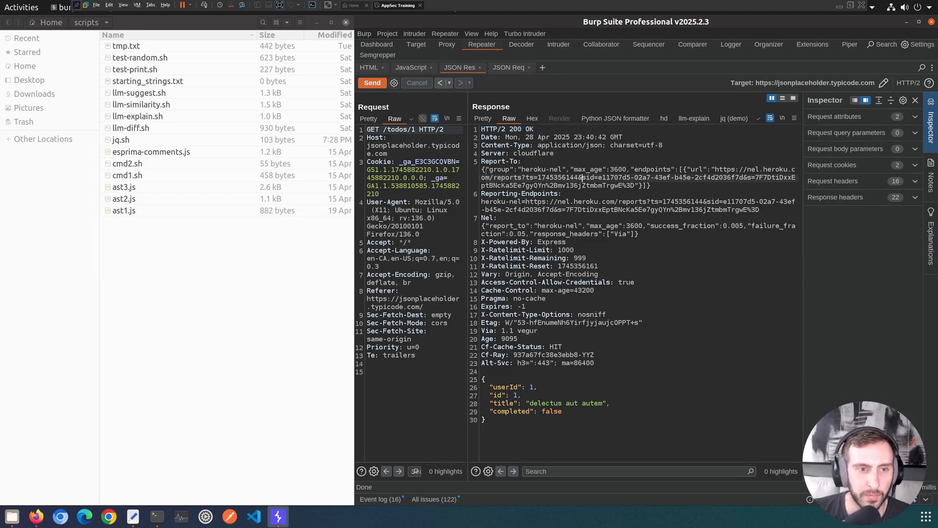
mouse_move(468, 166)
mouse_down()
mouse_move(437, 169)
mouse_move(455, 169)
mouse_up()
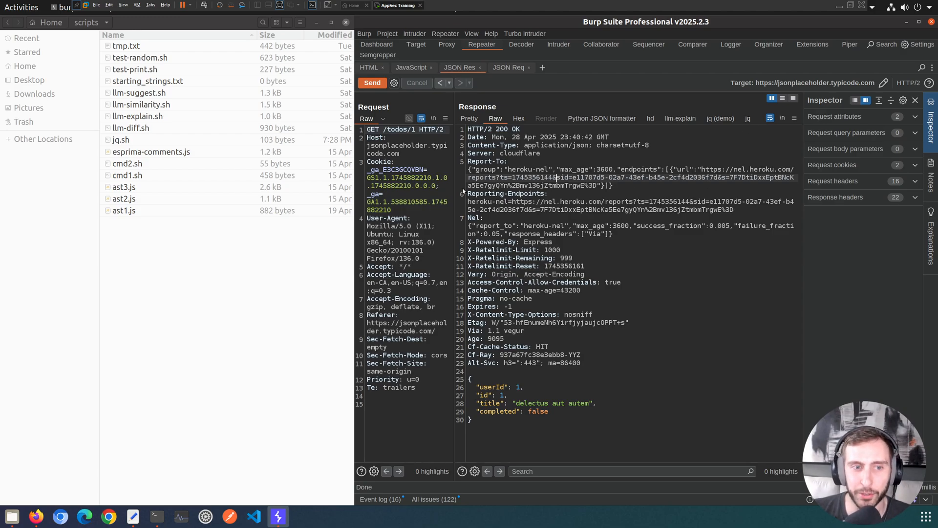
- Shrink the response pane to check the overflow list of collapsed message viewers, and enlarge the pane again
drag(454, 192, 557, 173)
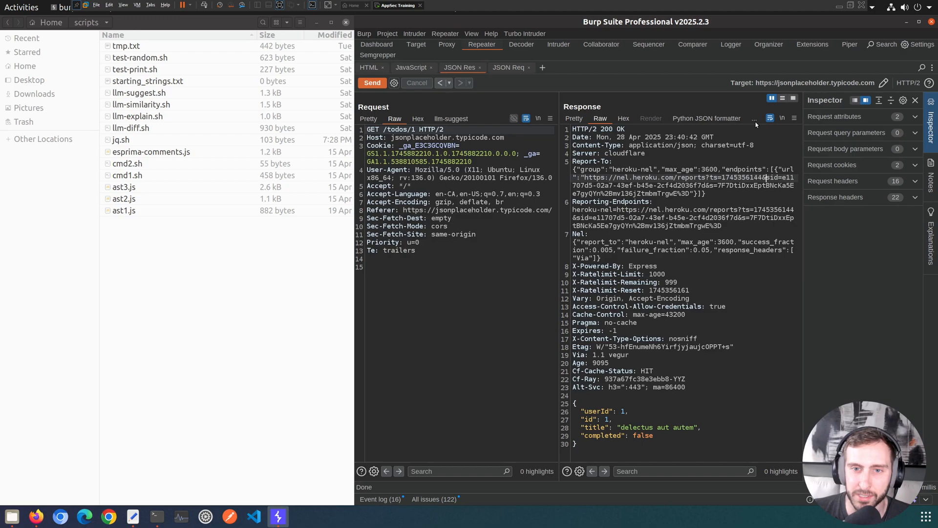
drag(558, 158, 551, 157)
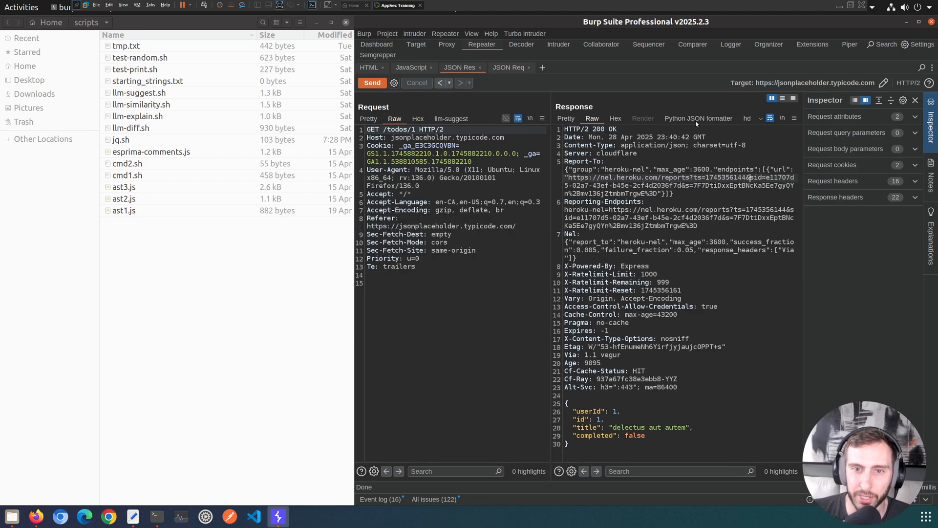
click(761, 119)
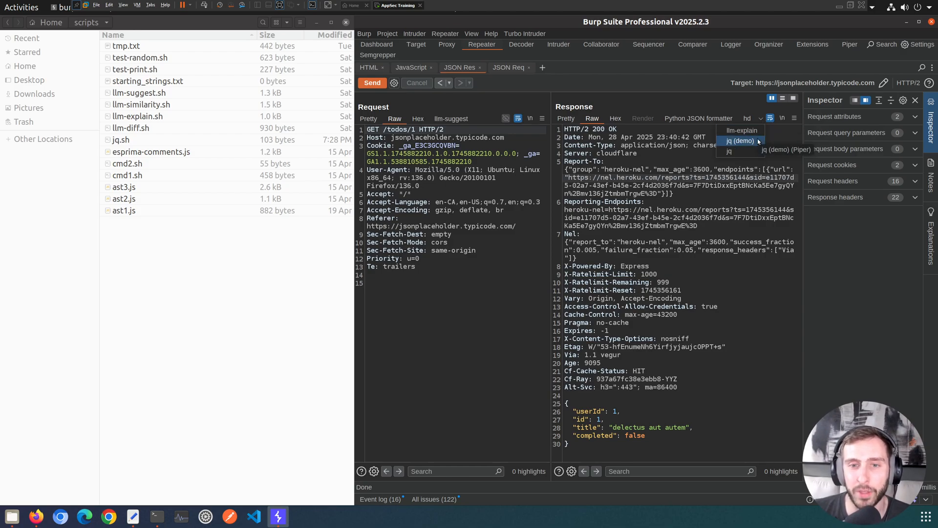
click(738, 218)
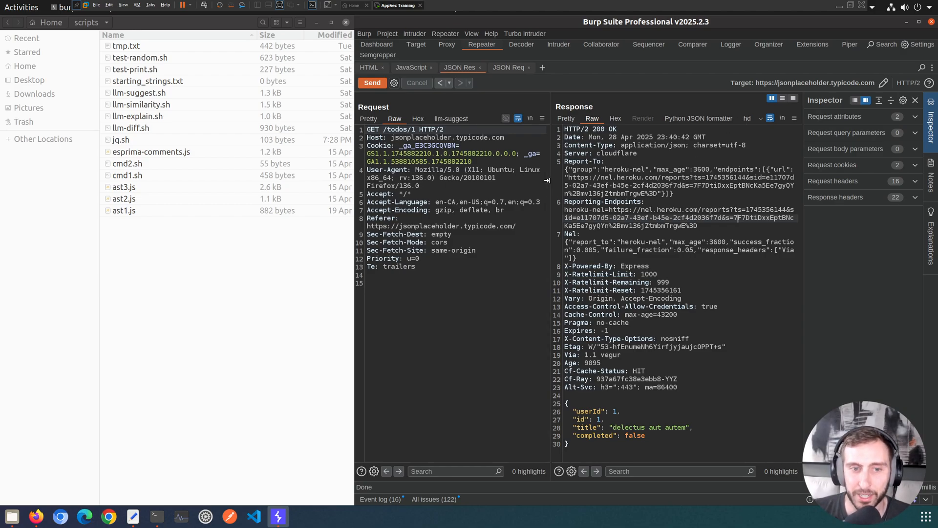
drag(549, 180, 451, 193)
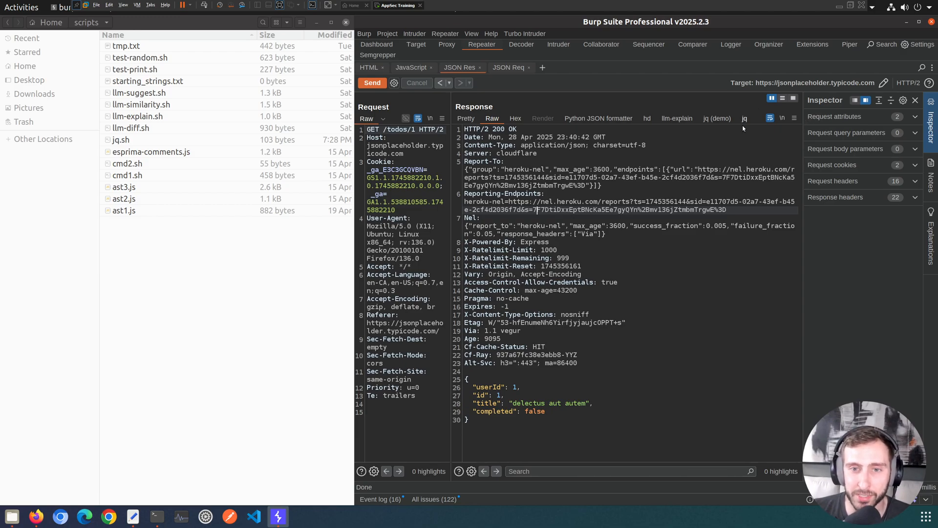
- Examine the raw response's Content-Type header and JSON body, and compare the body with the jq viewer's output
drag(587, 145, 537, 154)
click(469, 379)
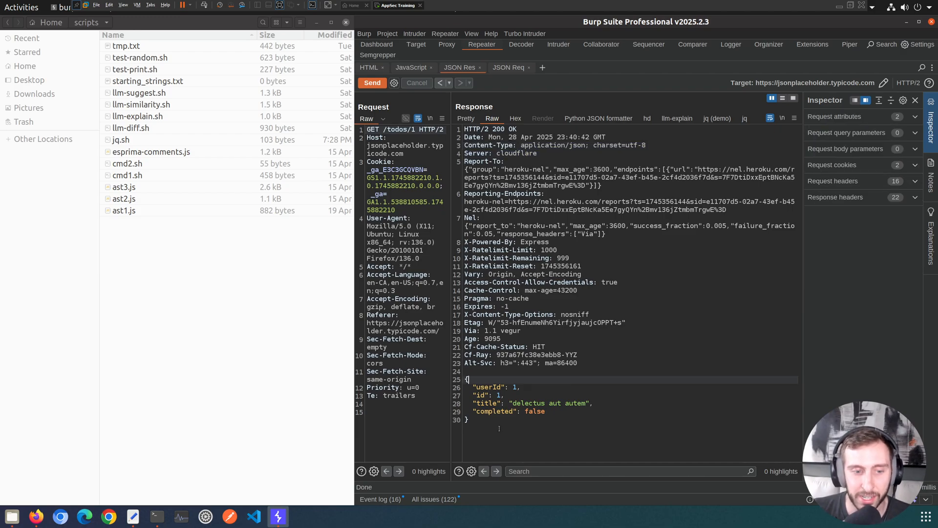
drag(499, 429, 447, 380)
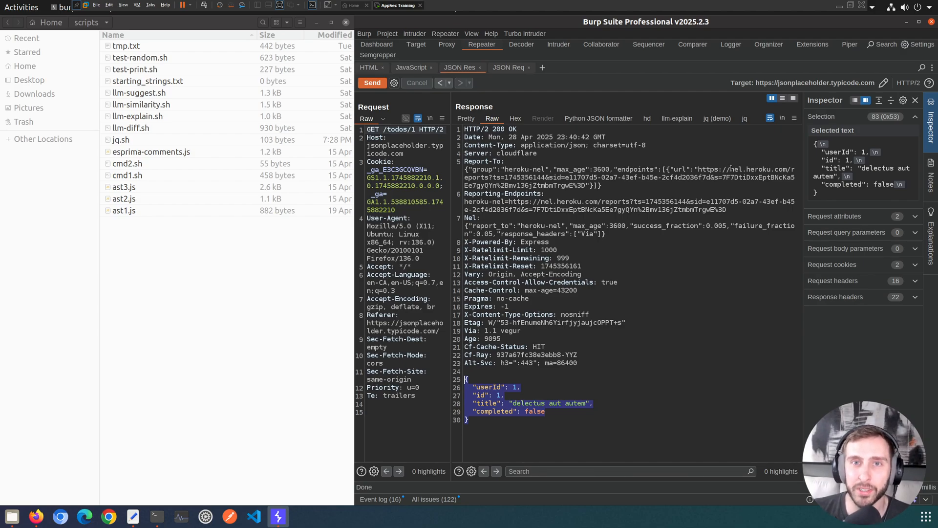
click(745, 118)
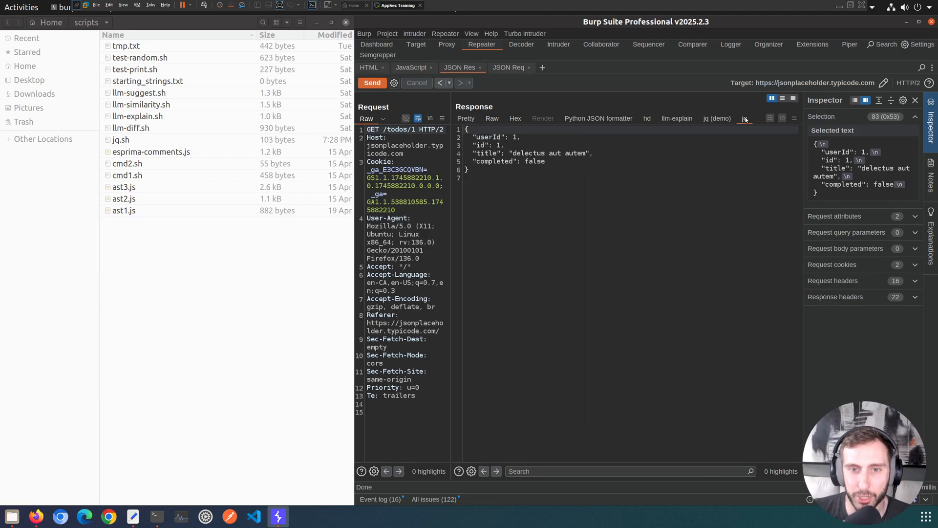
drag(552, 196, 465, 129)
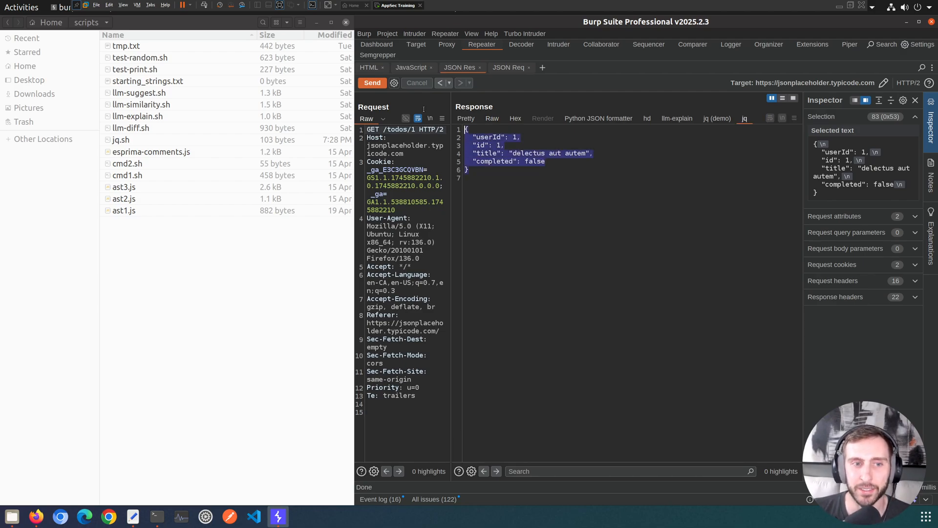
click(632, 232)
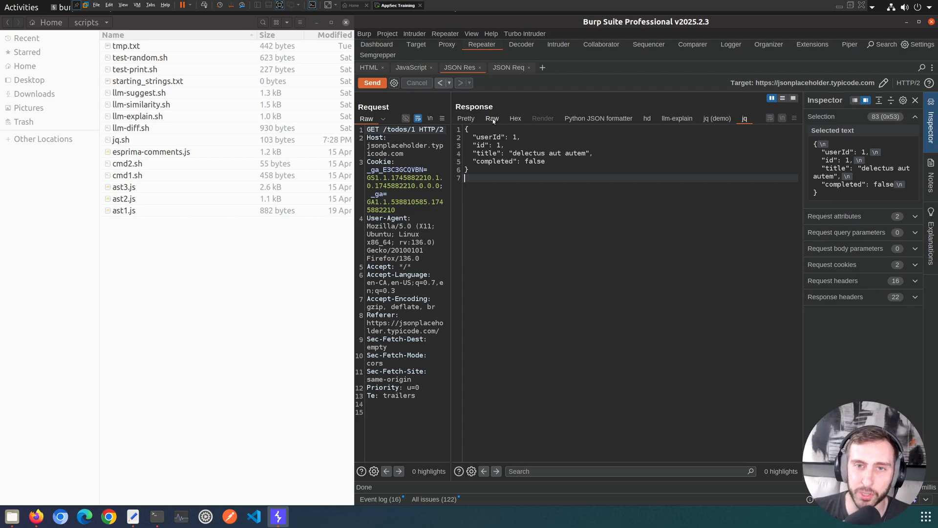
- Show the response in the Pretty view and highlight its JSON body and its HTTP headers in turn
click(466, 118)
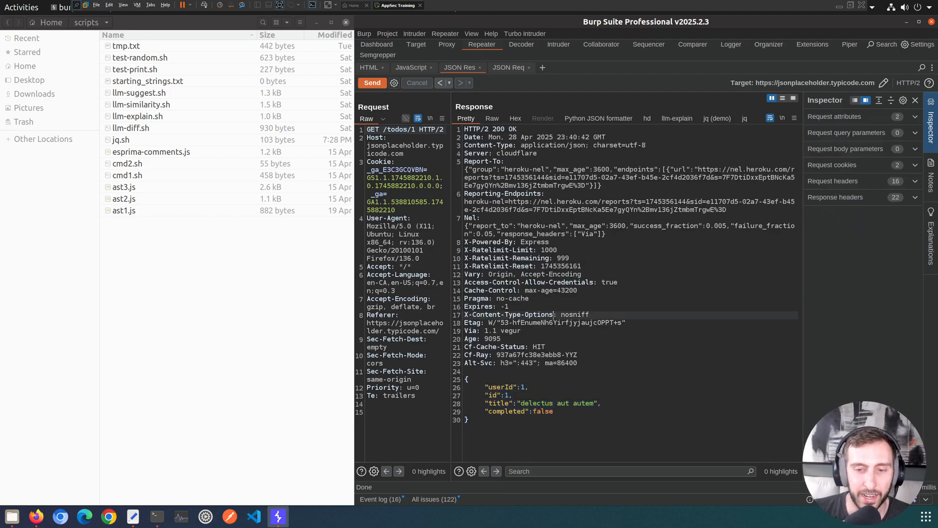
click(588, 422)
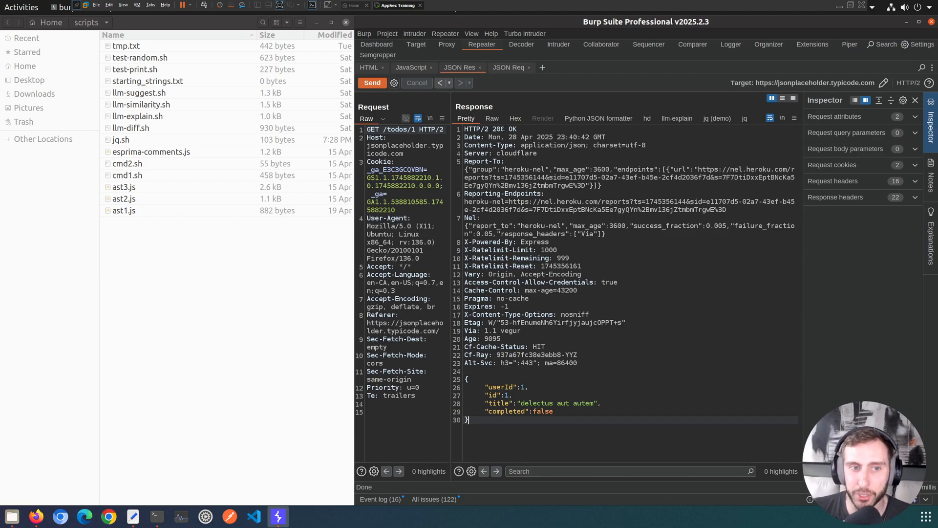
drag(517, 426, 454, 374)
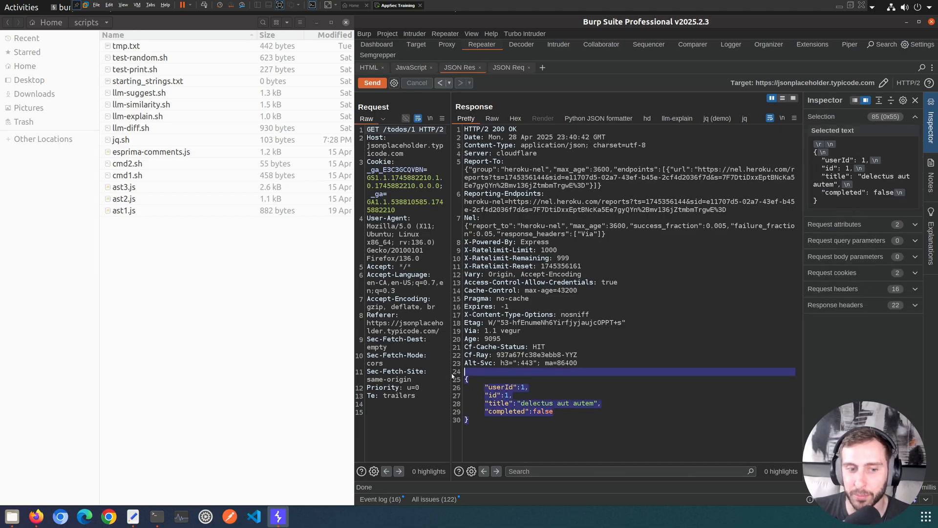
click(570, 385)
click(587, 369)
drag(587, 369, 414, 125)
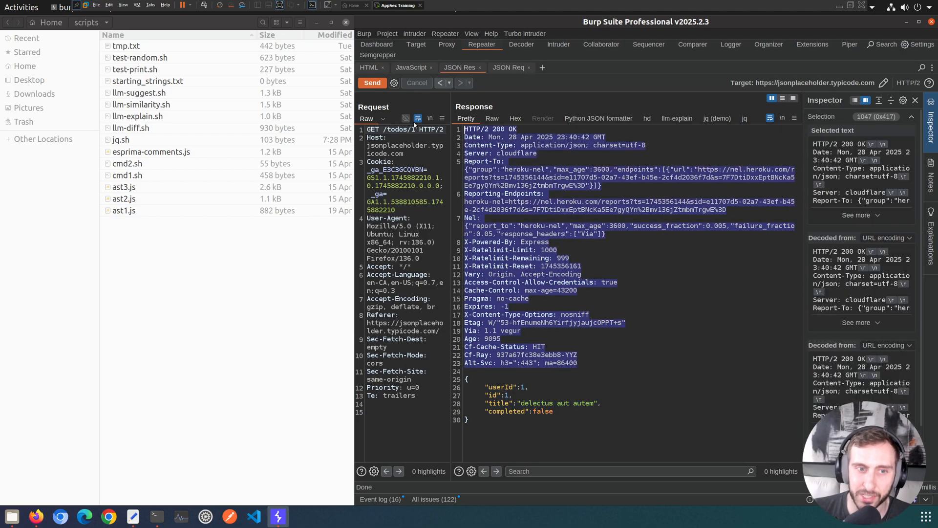
click(640, 253)
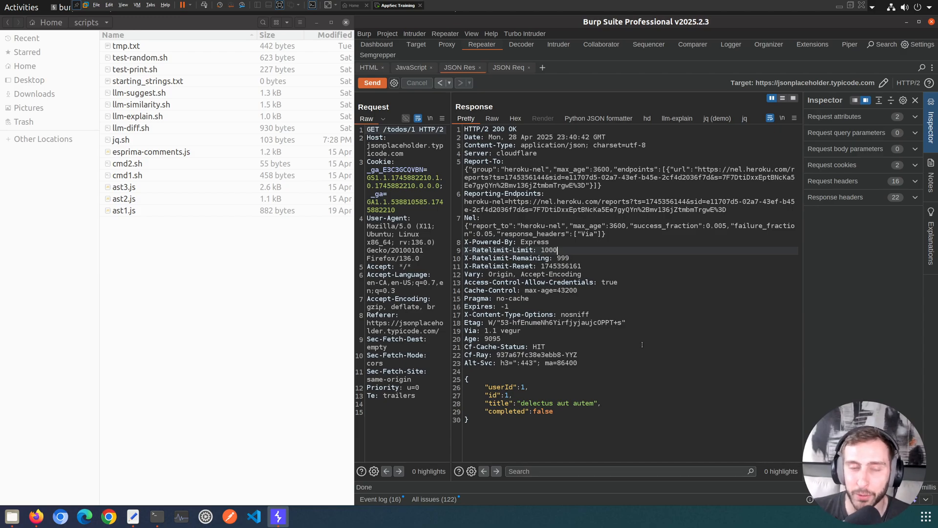
- Compare the jq and Pretty views of the response, highlight the Content-Type: application/json header, and finish in the jq view with a wider request pane
click(744, 121)
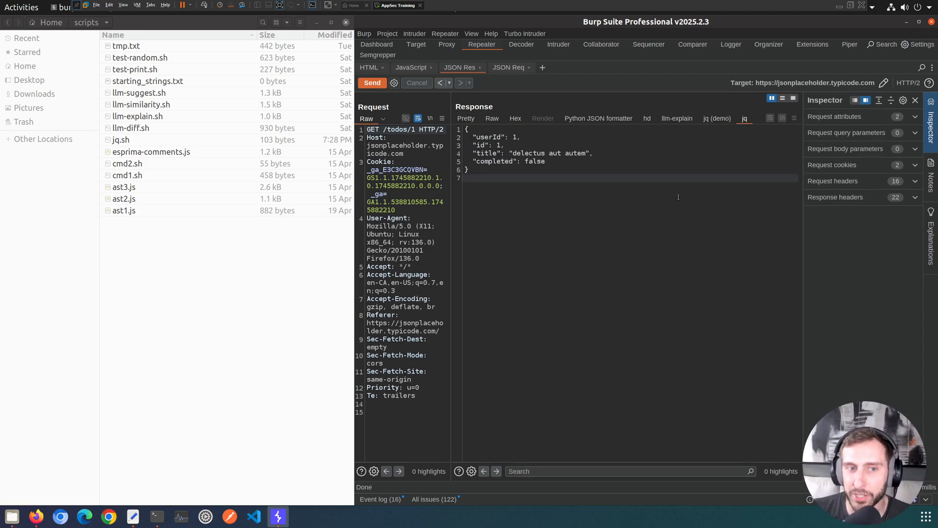
click(465, 119)
click(708, 303)
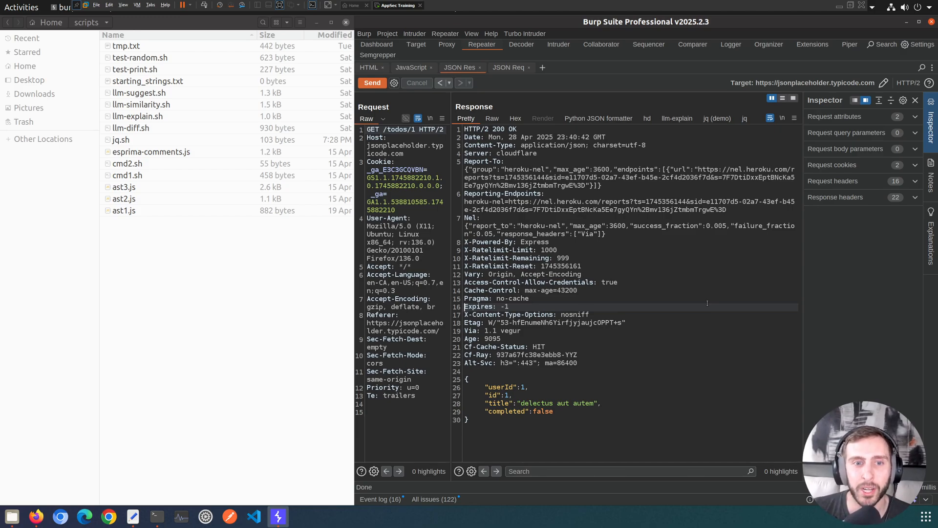
drag(593, 145, 445, 148)
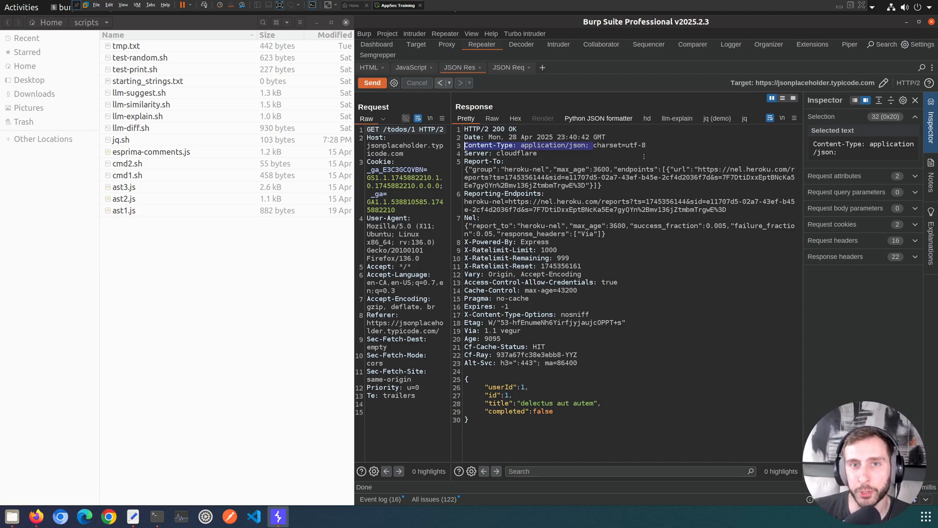
click(745, 118)
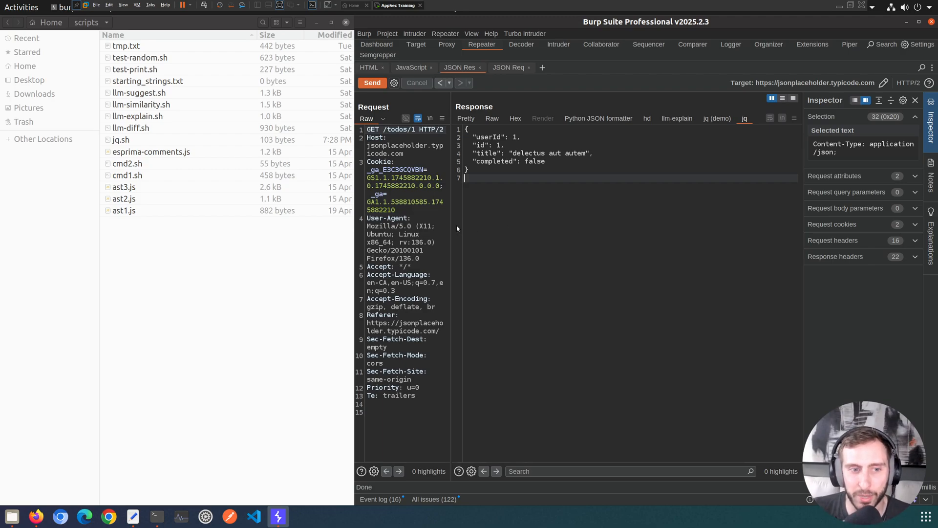
drag(450, 226, 537, 217)
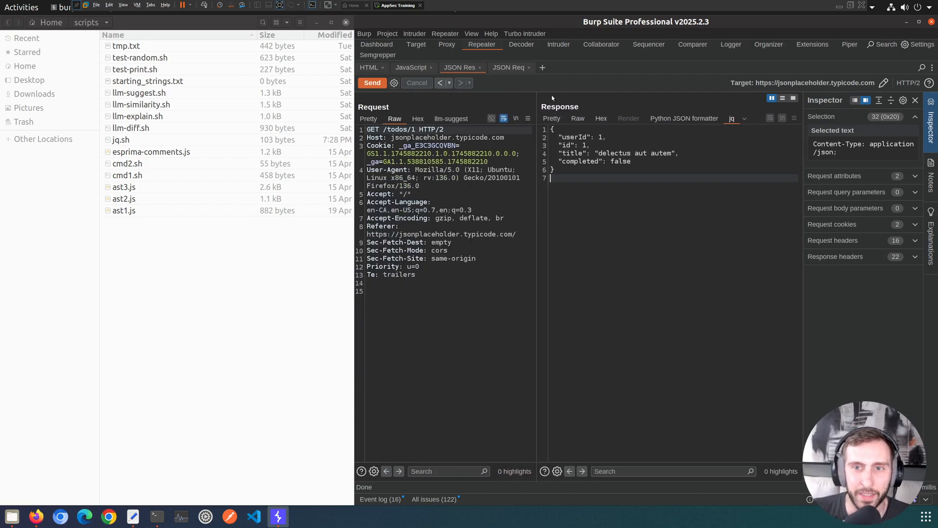
- Inspect the jq message viewer's command invocation settings in Piper, and close the editors without saving
click(848, 47)
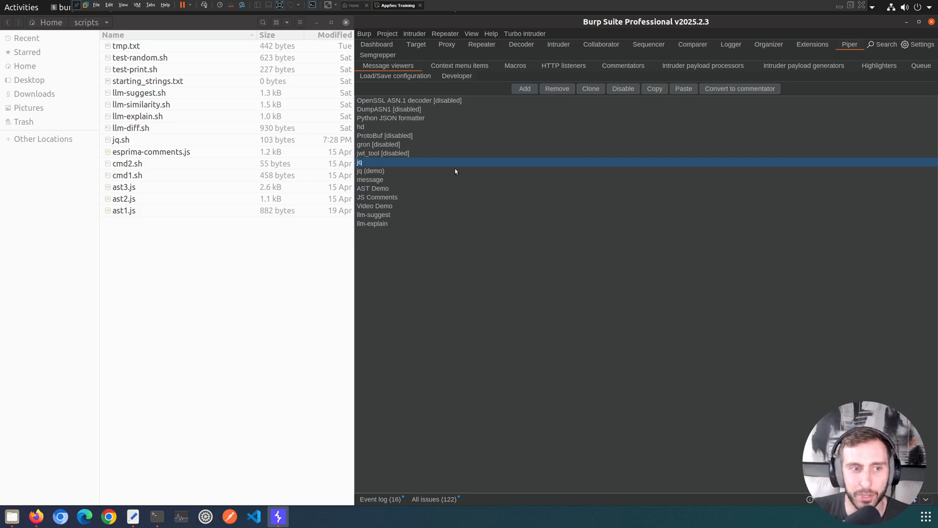
double_click(439, 164)
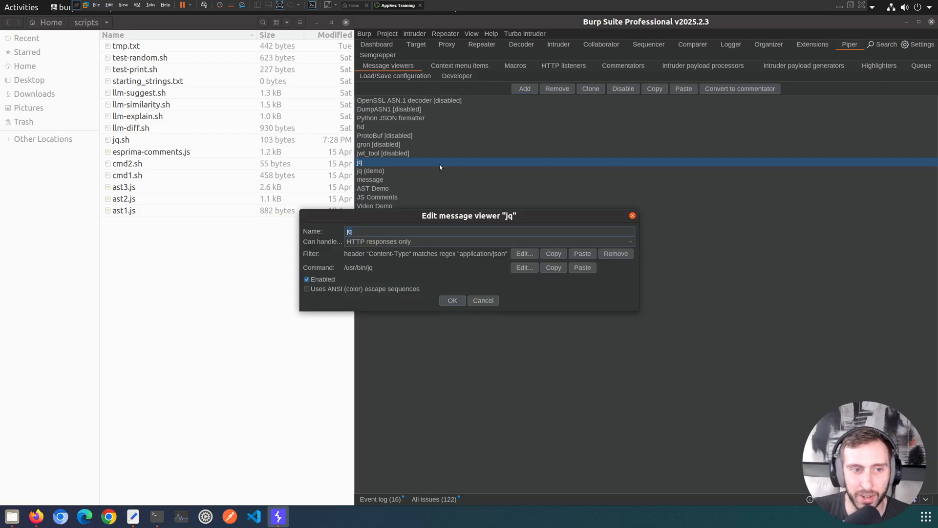
click(632, 216)
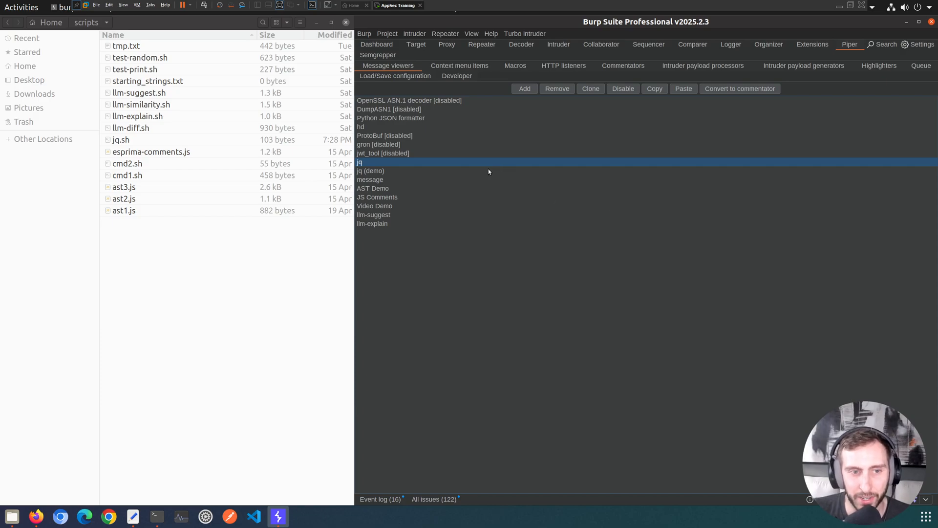
double_click(480, 160)
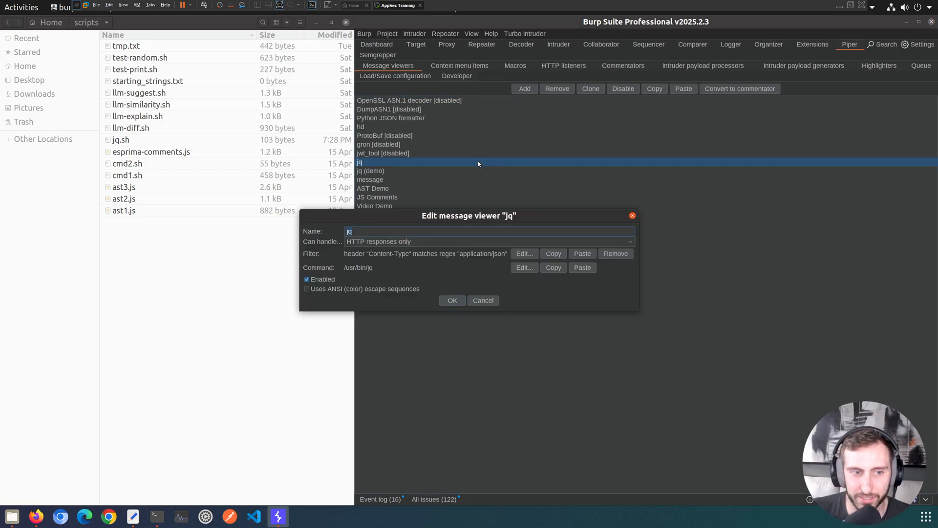
drag(564, 177, 624, 175)
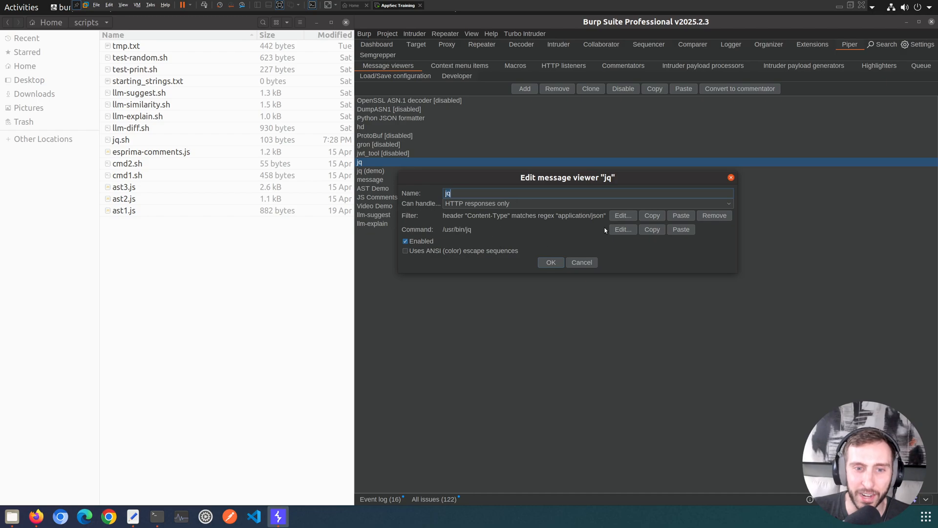
click(621, 230)
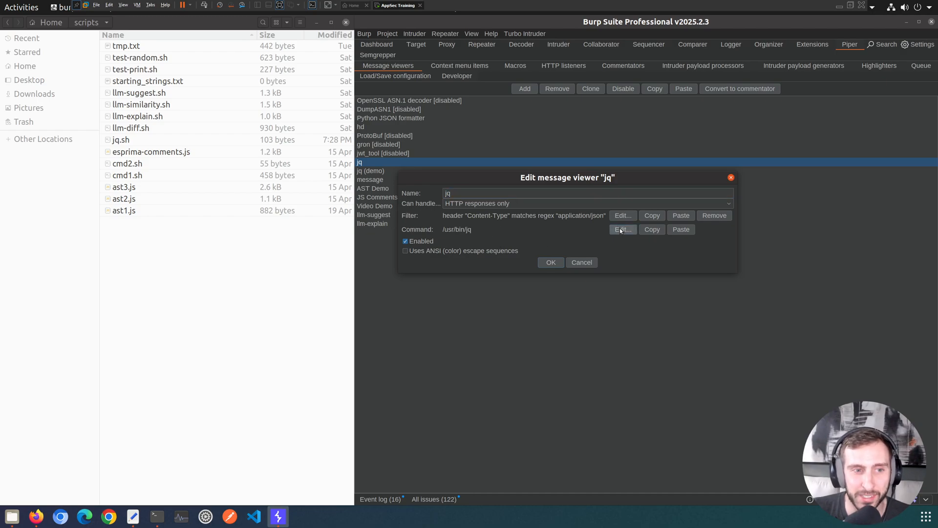
click(557, 210)
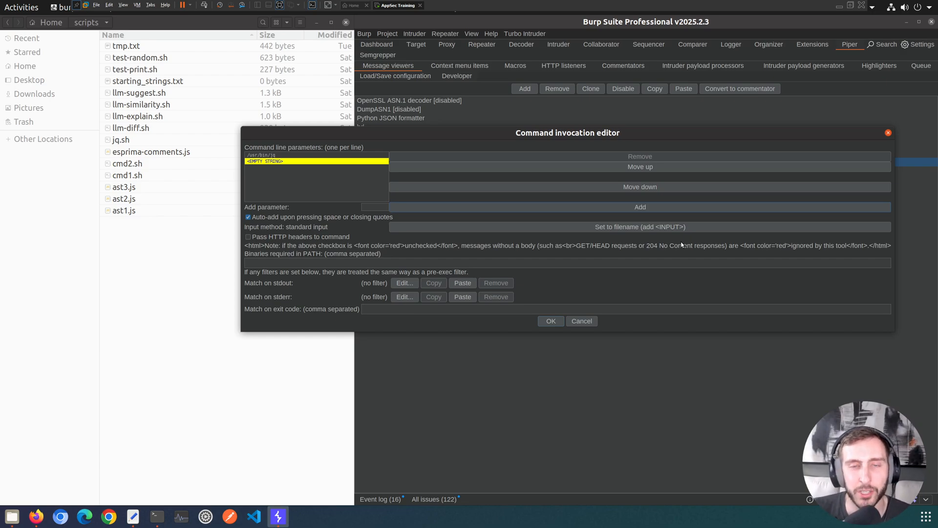
click(582, 321)
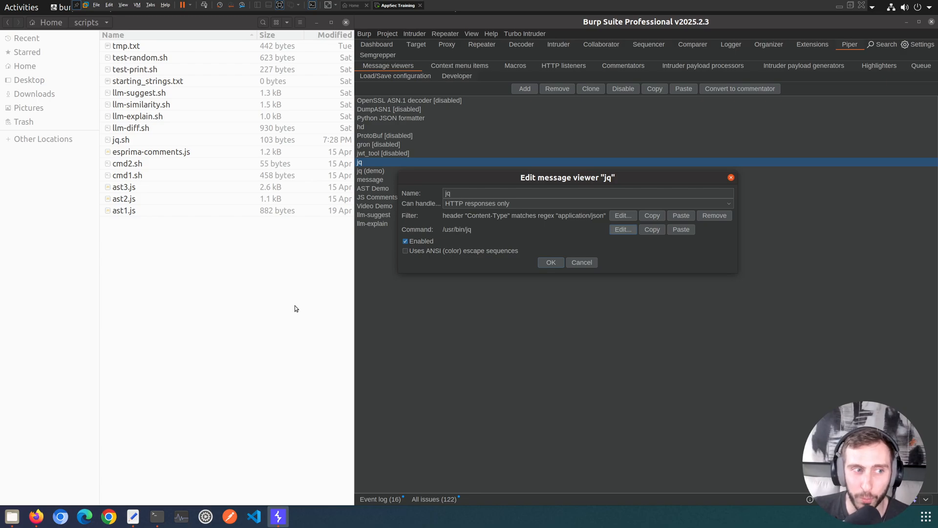
click(590, 261)
- Open the jq (demo) message viewer's settings, and switch to the file manager showing the scripts folder
click(391, 172)
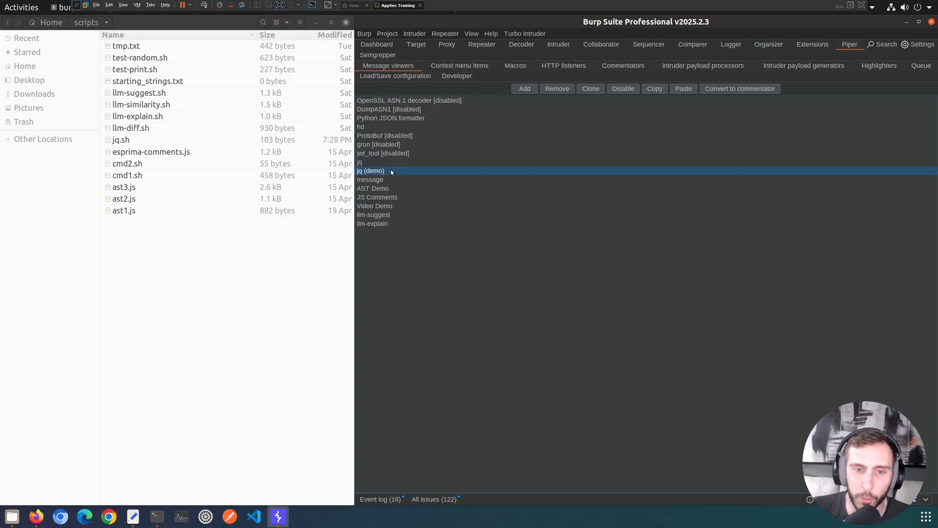
double_click(392, 172)
drag(467, 221, 568, 162)
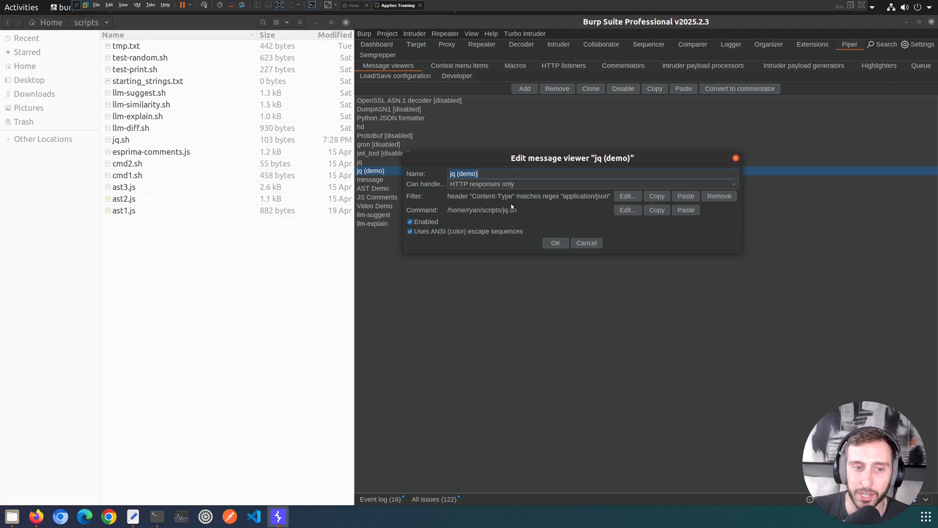
click(245, 290)
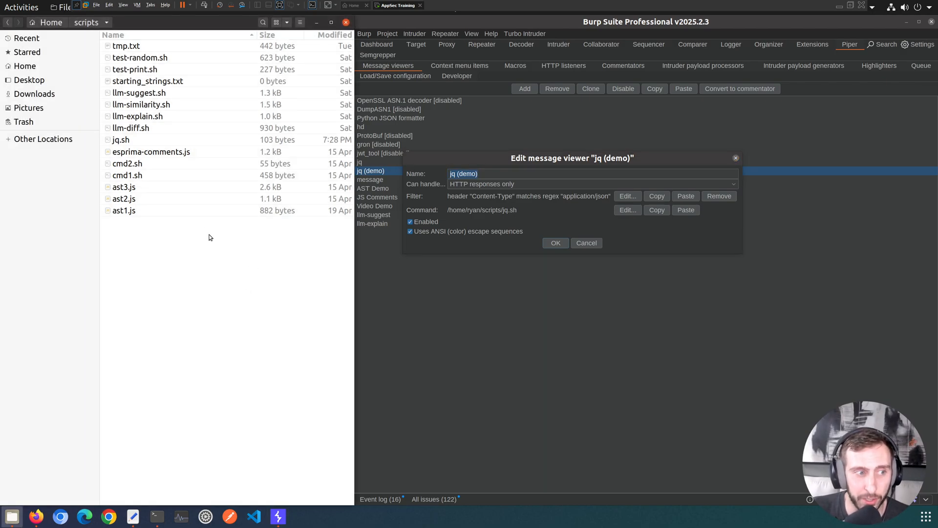
- Open jq.sh from the scripts folder in the text editor and highlight its jq command lines
click(151, 139)
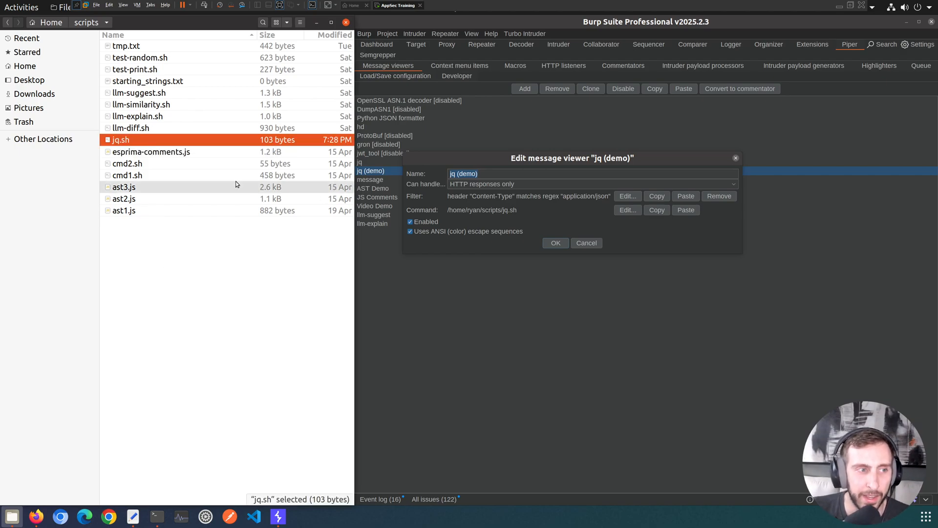
double_click(171, 144)
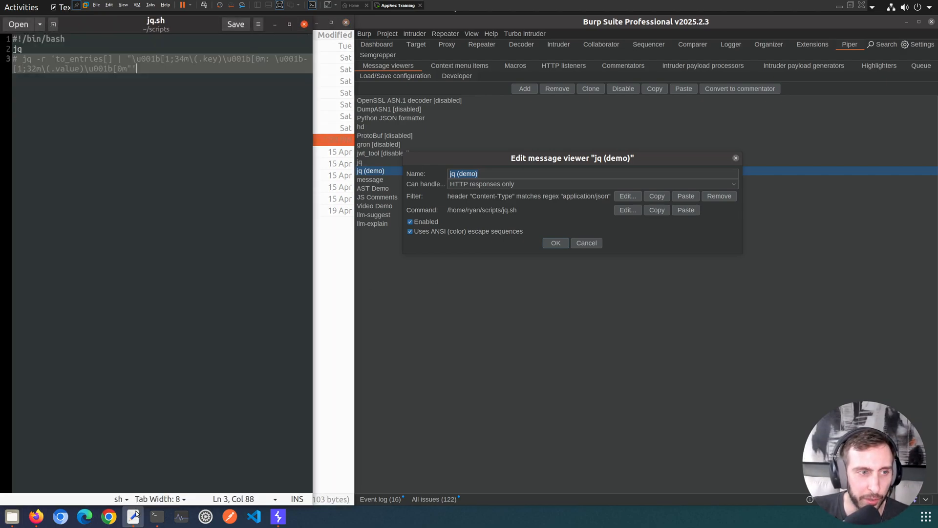
click(107, 59)
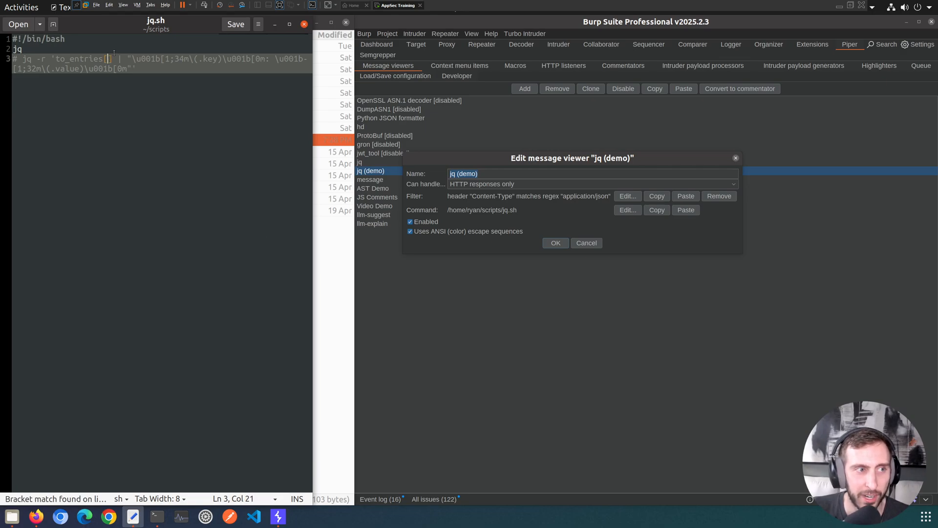
click(101, 49)
drag(142, 72, 15, 49)
click(69, 76)
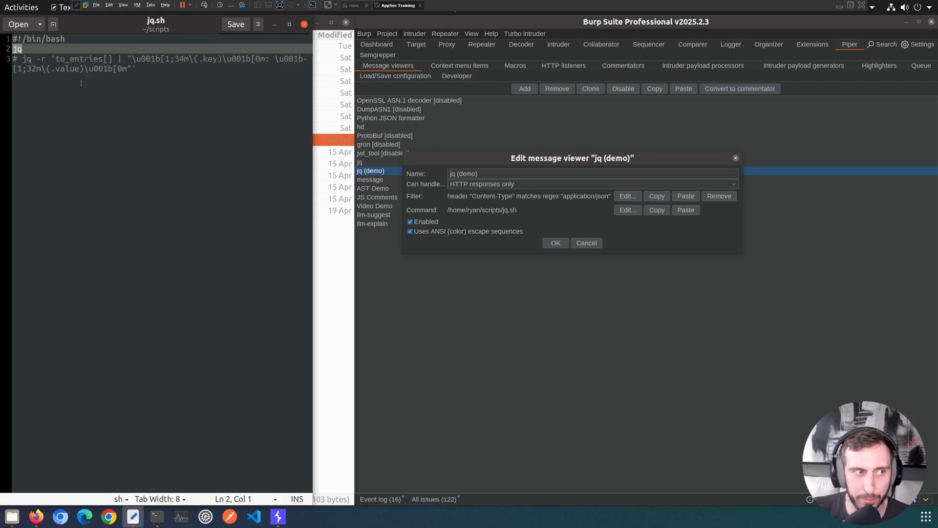
click(198, 128)
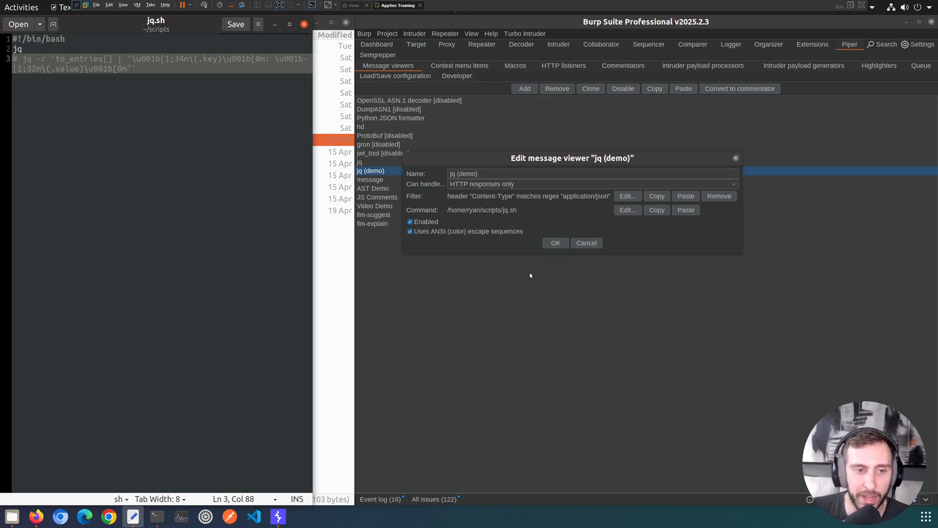
- Disable ANSI color escape sequences for the jq (demo) message viewer, check its script path in the command invocation settings, and save the viewer
click(439, 233)
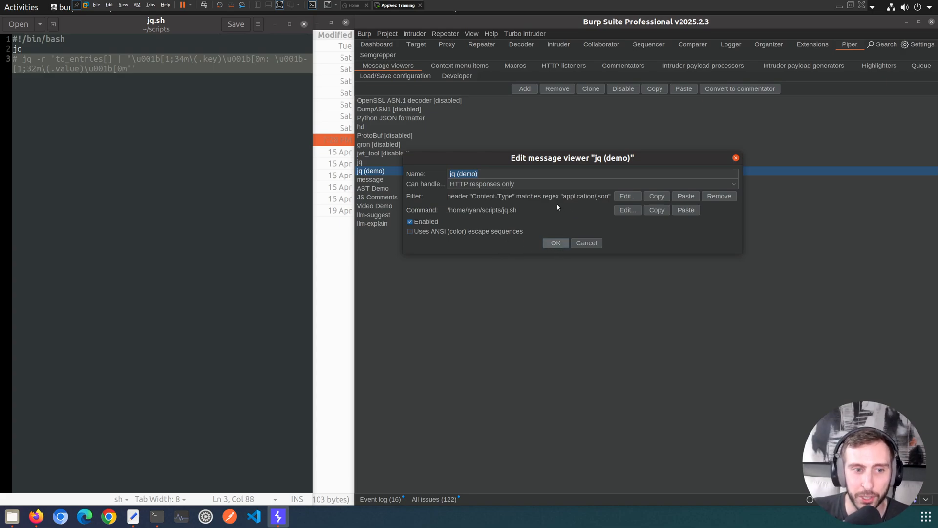
click(628, 209)
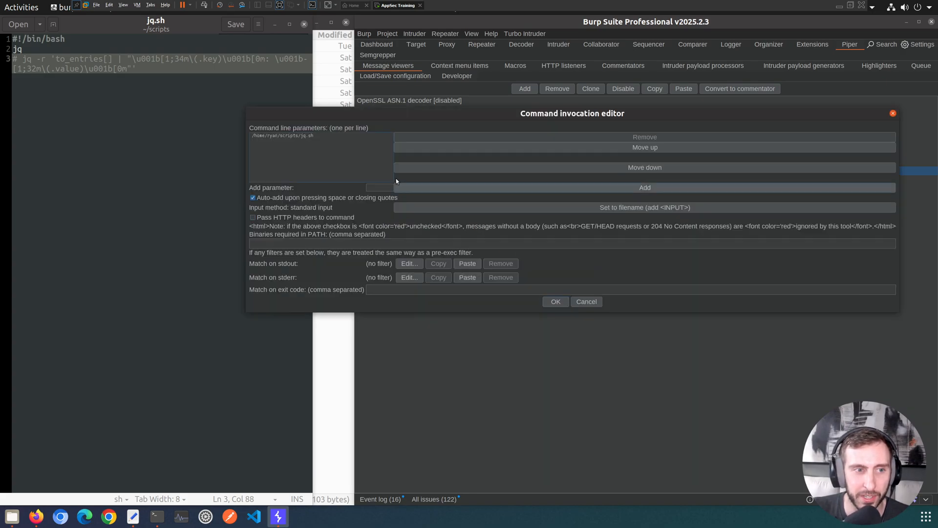
click(337, 135)
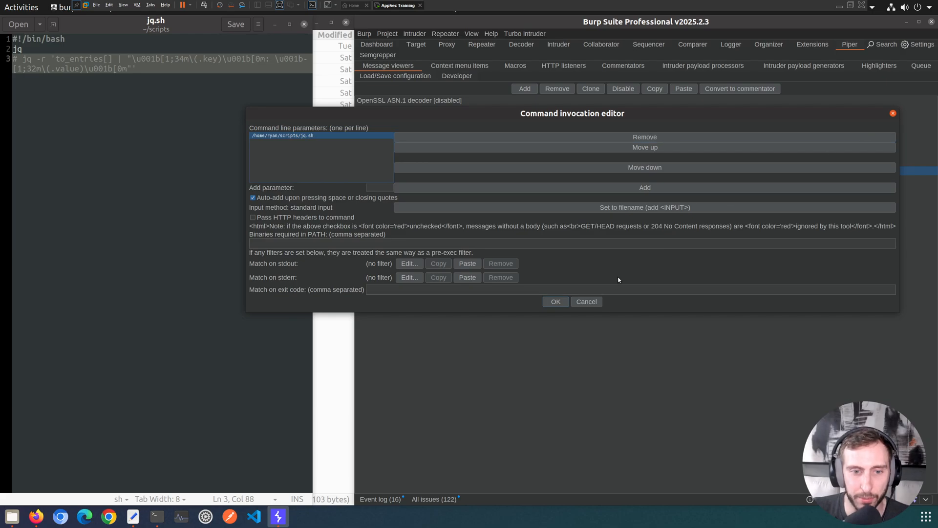
click(589, 302)
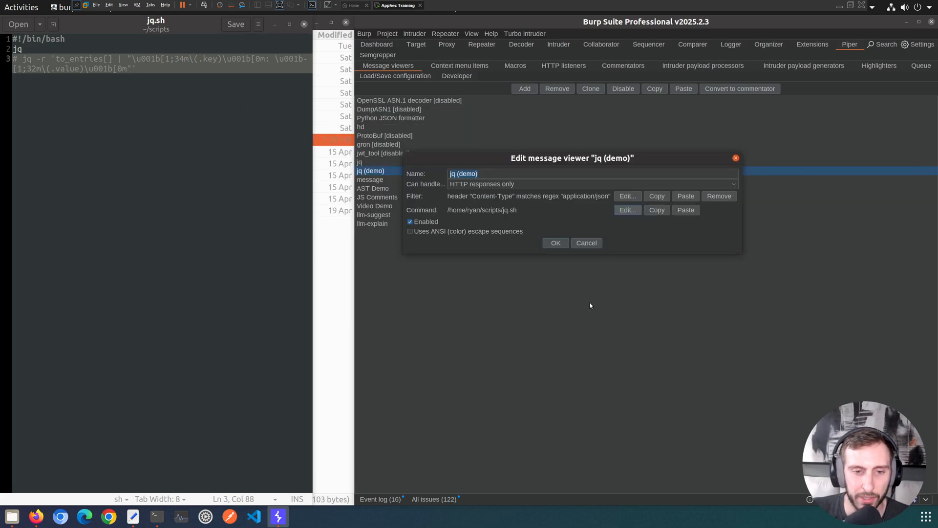
click(553, 244)
click(535, 296)
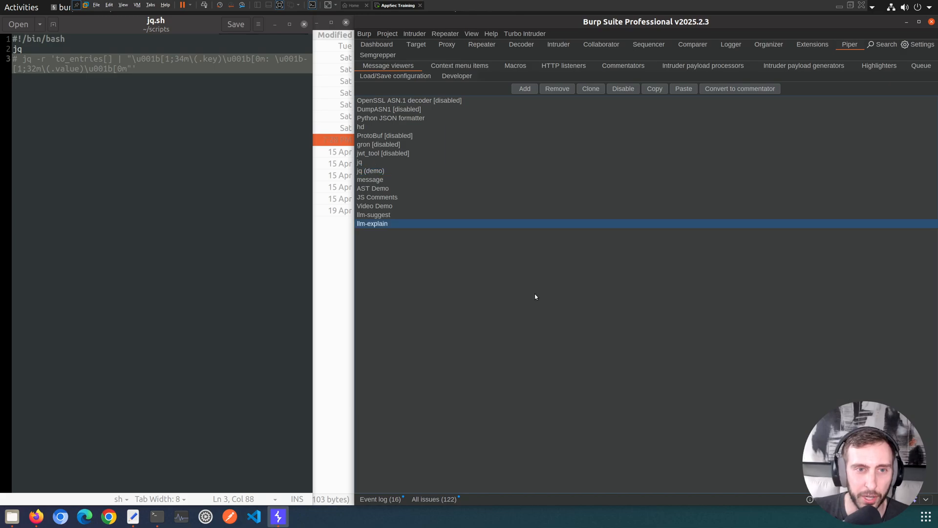
- Show the JSON Res response in Repeater with a wider response pane and compare its jq (demo) and jq views
click(481, 44)
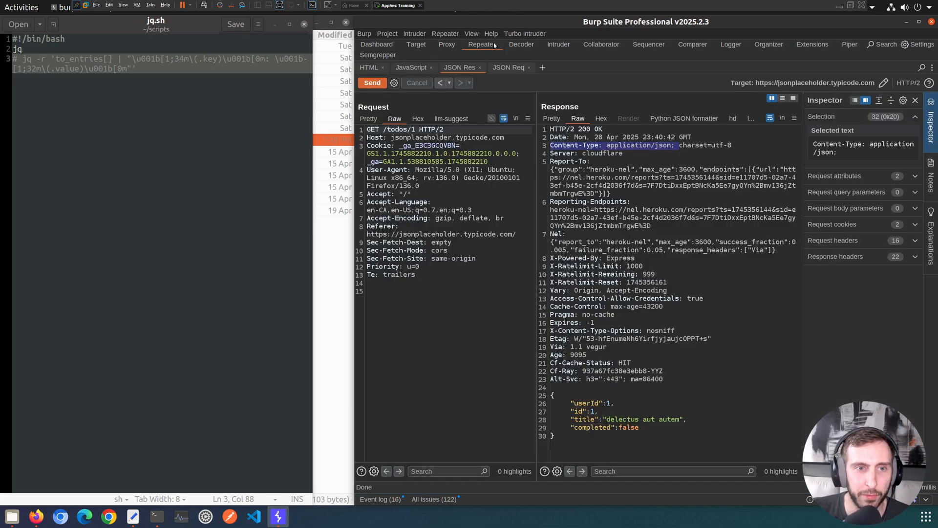
drag(537, 145, 453, 154)
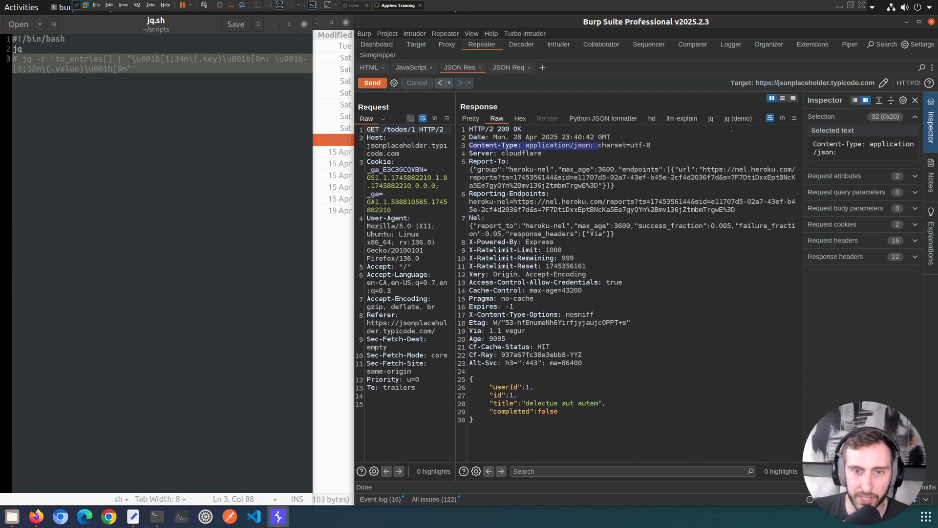
click(742, 119)
click(667, 209)
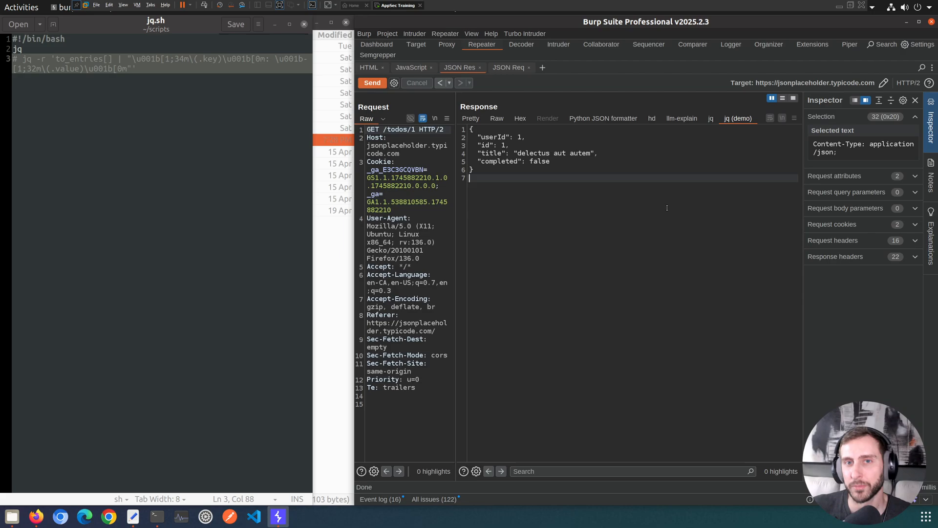
click(710, 119)
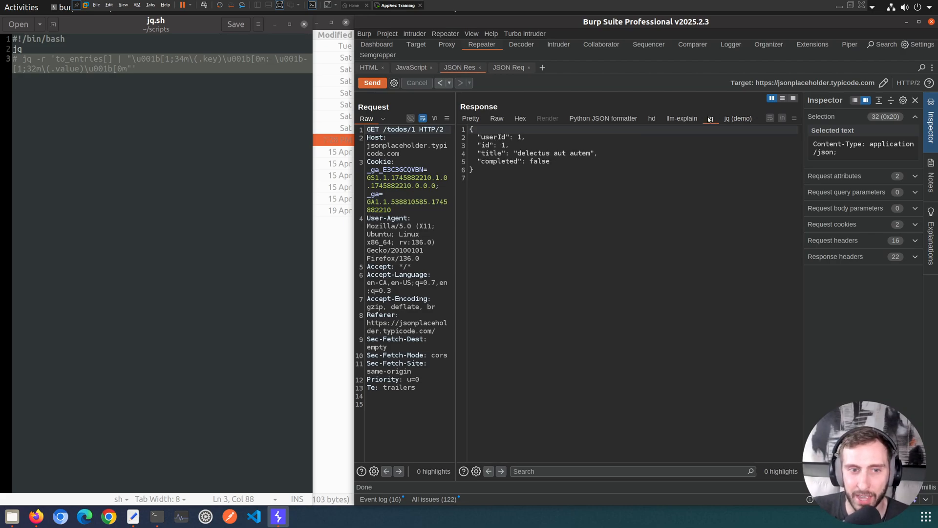
click(736, 118)
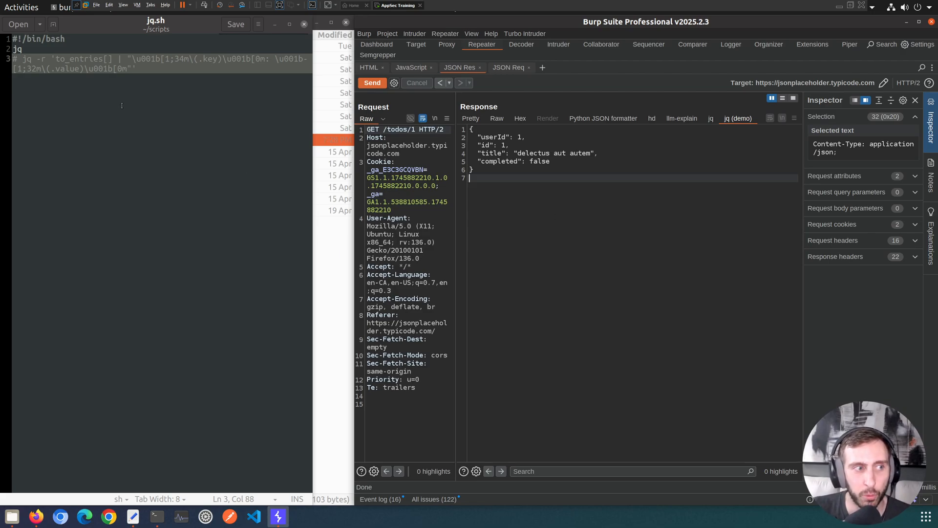
- Add the -t option to the jq command on line 2 of jq.sh and save the script
click(69, 53)
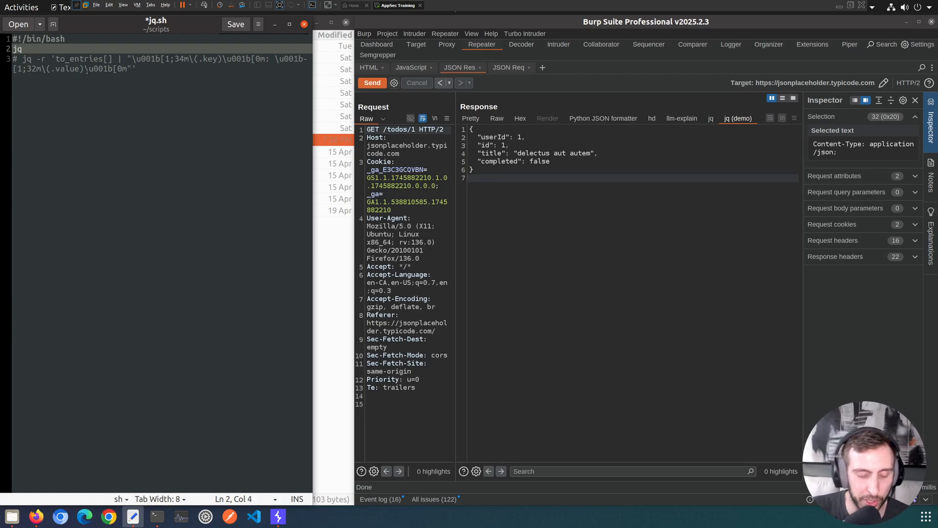
text(-)
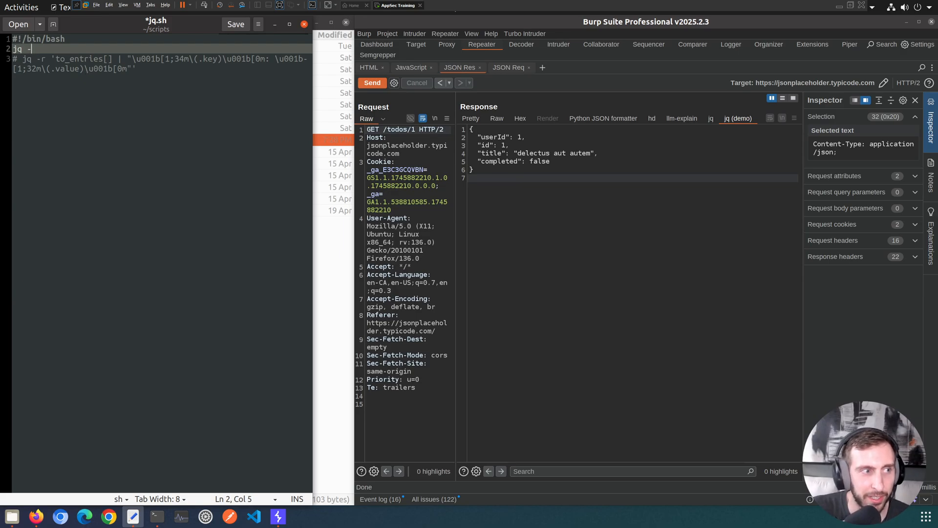
text(t)
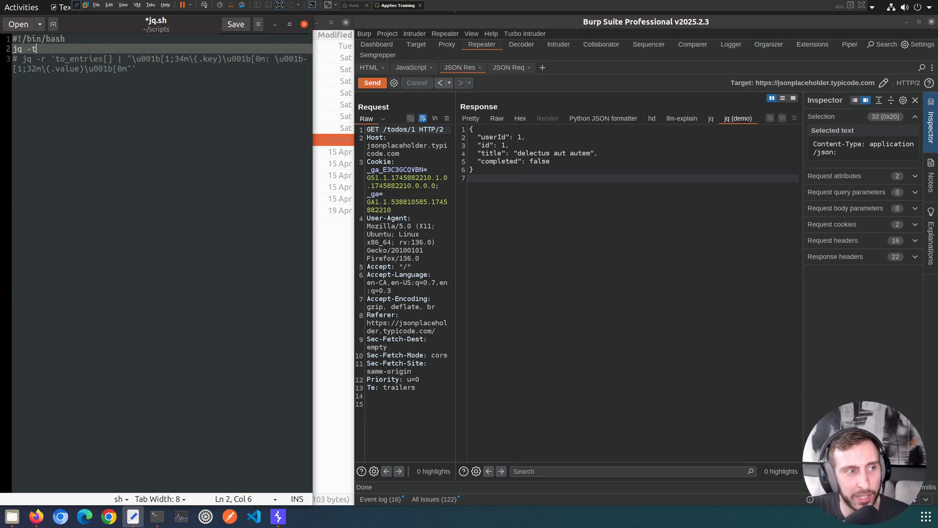
key(ctrl+s)
- Compare the jq and jq (demo) views of the existing response, and resend the request to run the edited script
click(509, 195)
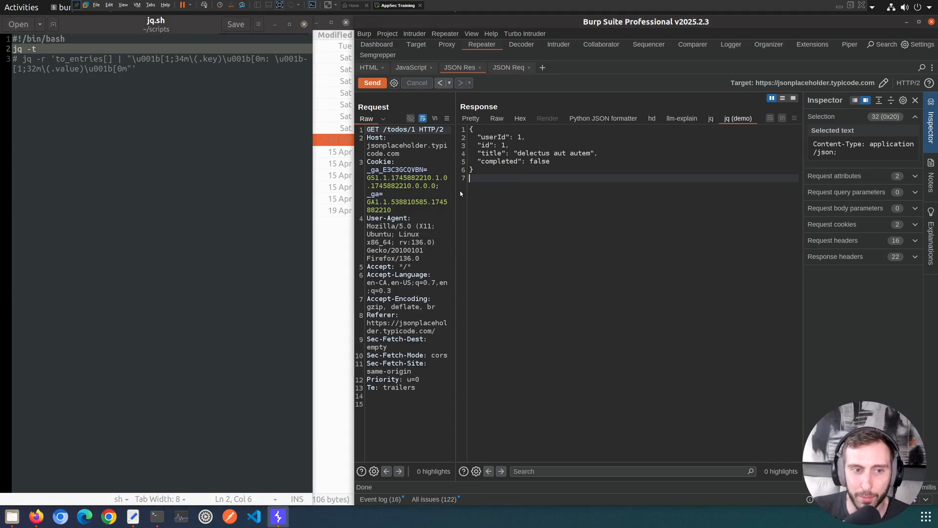
click(712, 118)
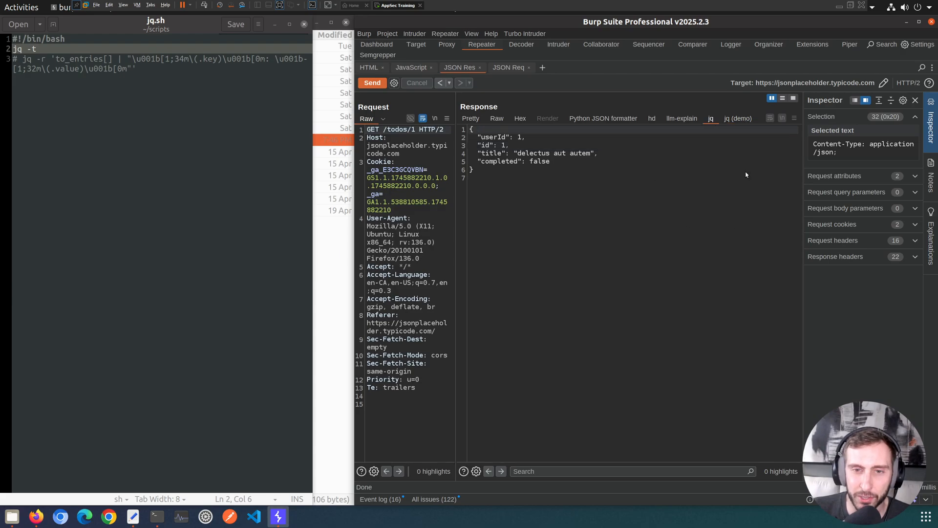
click(734, 118)
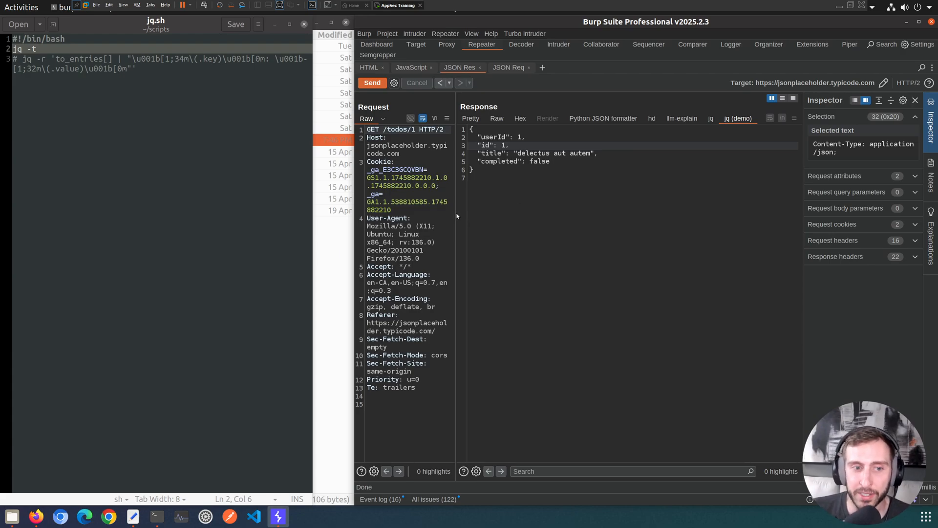
drag(456, 216, 523, 205)
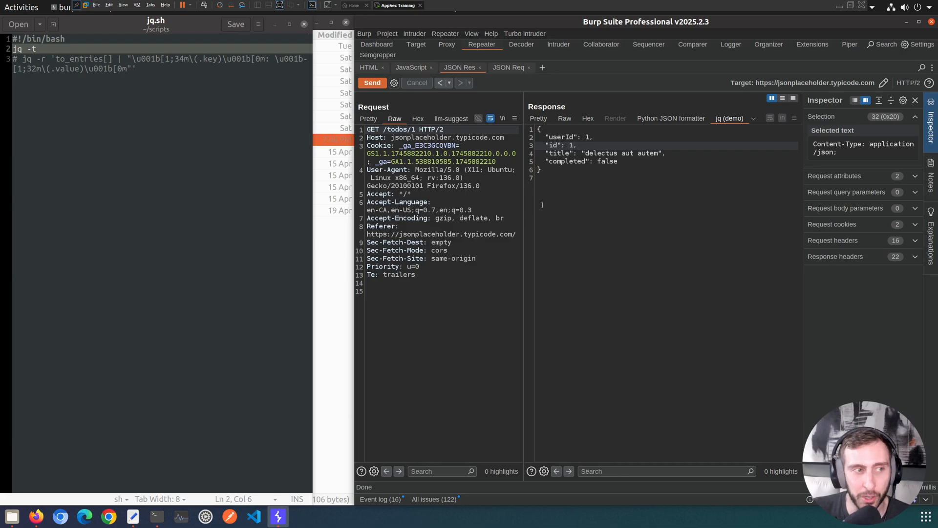
click(231, 147)
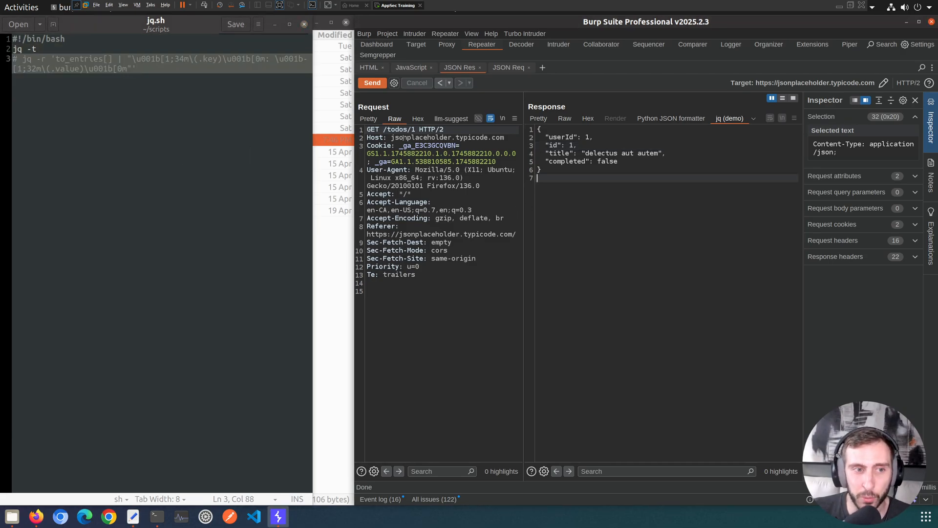
click(372, 84)
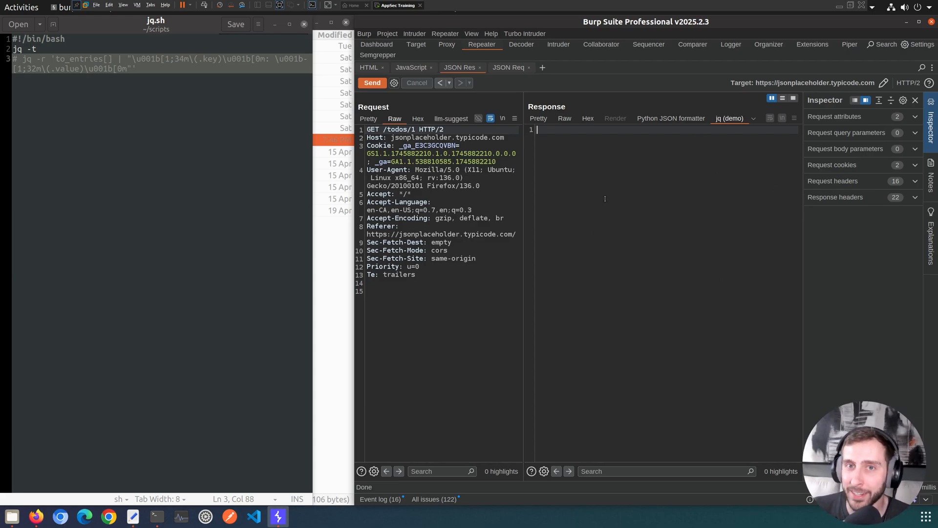
- Remove the -t option from the jq command in jq.sh, save the script, and resend the request to refresh the jq (demo) view
click(130, 50)
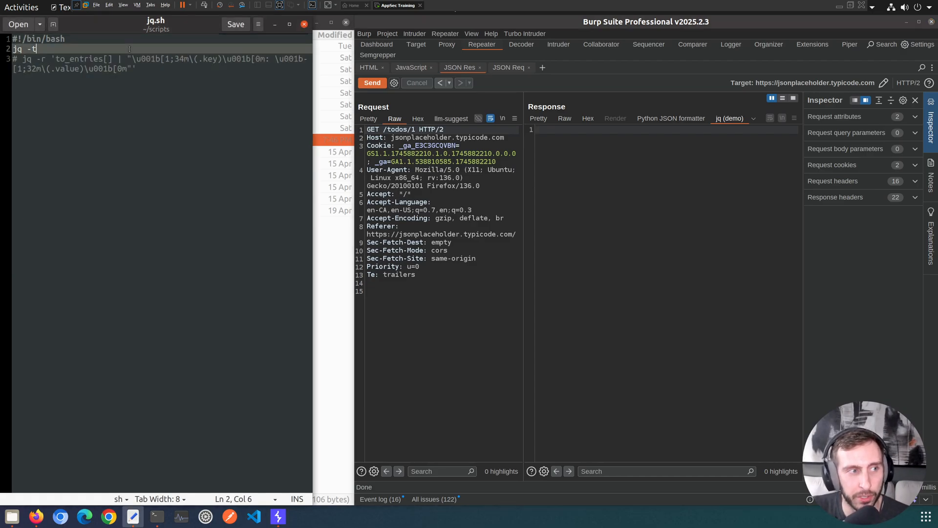
key(BackSpace)
key(BackSpace)
key(BackSpace)
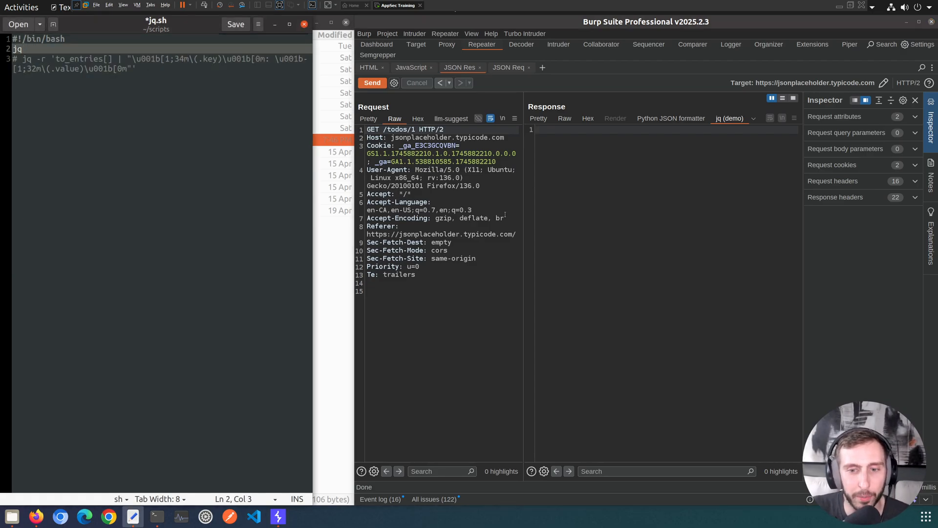
click(724, 219)
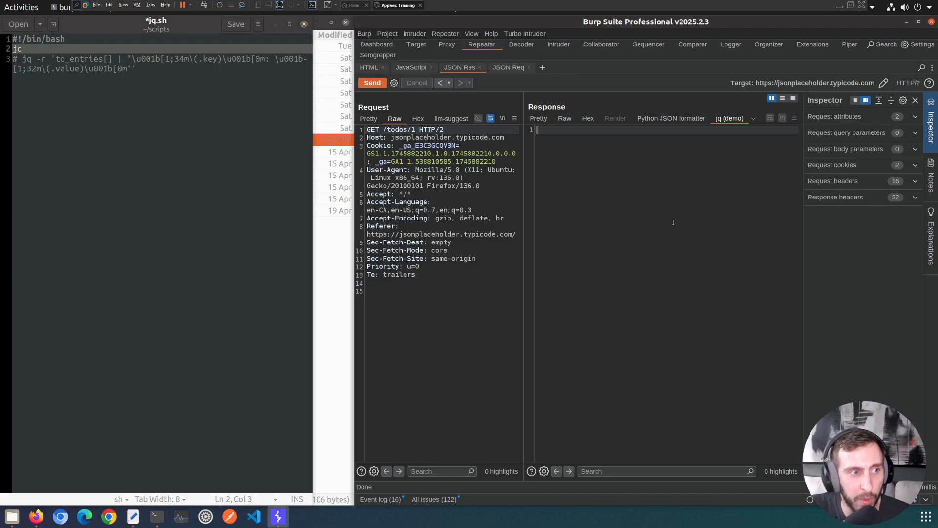
click(191, 159)
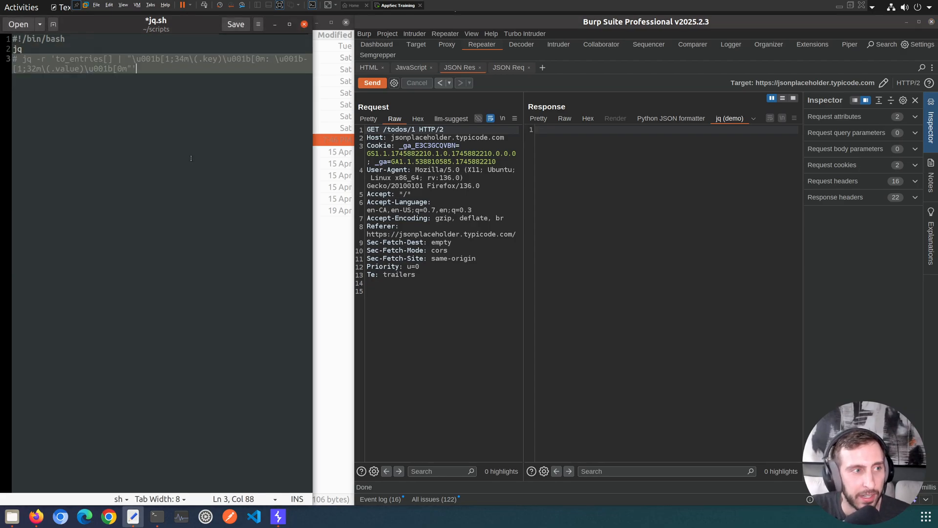
key(ctrl+s)
click(372, 83)
click(641, 225)
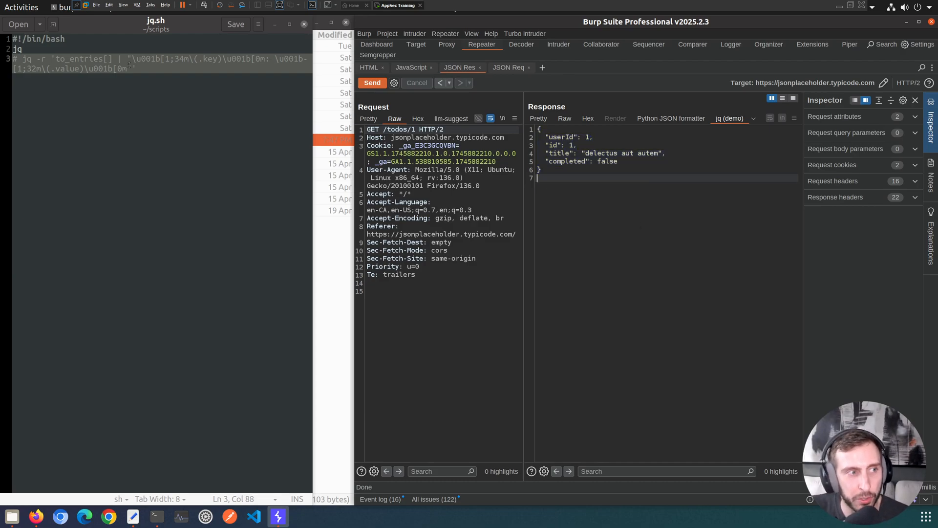
- Comment out the plain jq line in jq.sh, uncomment the jq -r 'to_entries[]' line, and highlight that command
click(119, 47)
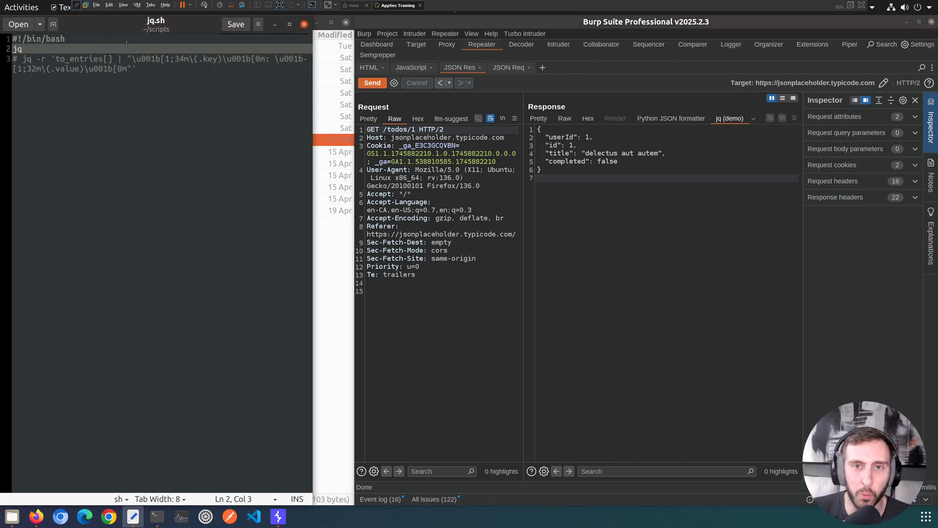
key(BackSpace)
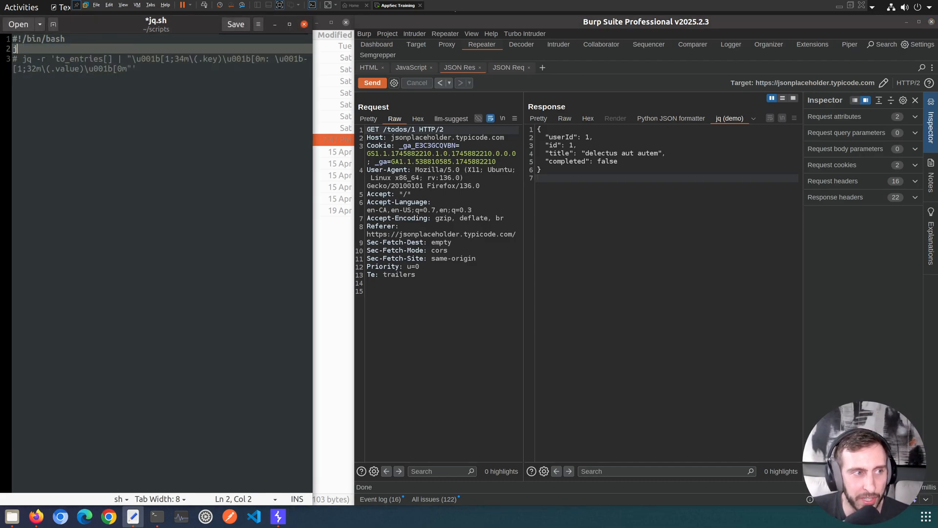
text(q)
key(Home)
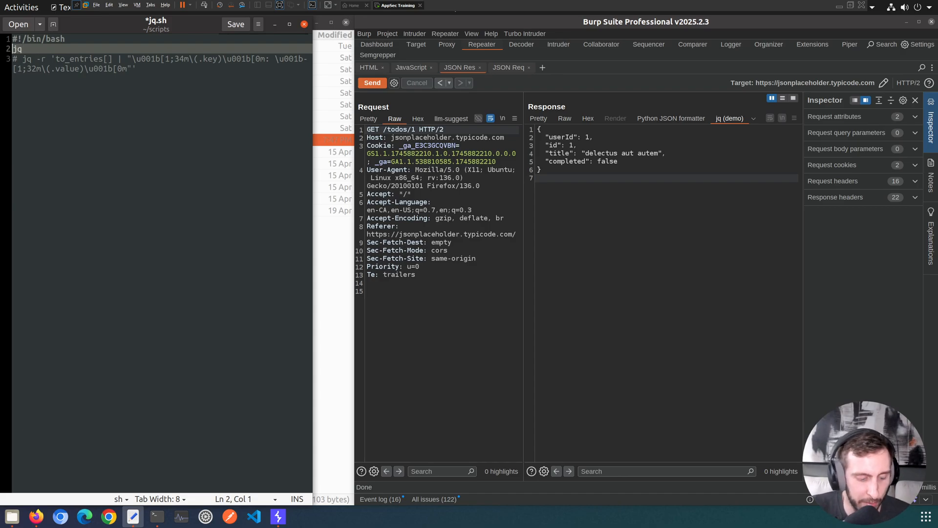
text(#)
key(Down)
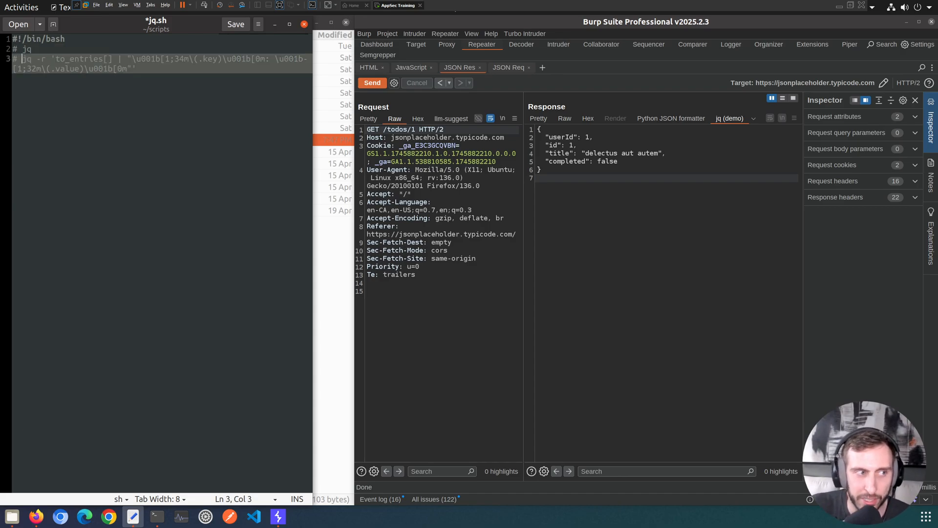
key(BackSpace)
key(BackSpace)
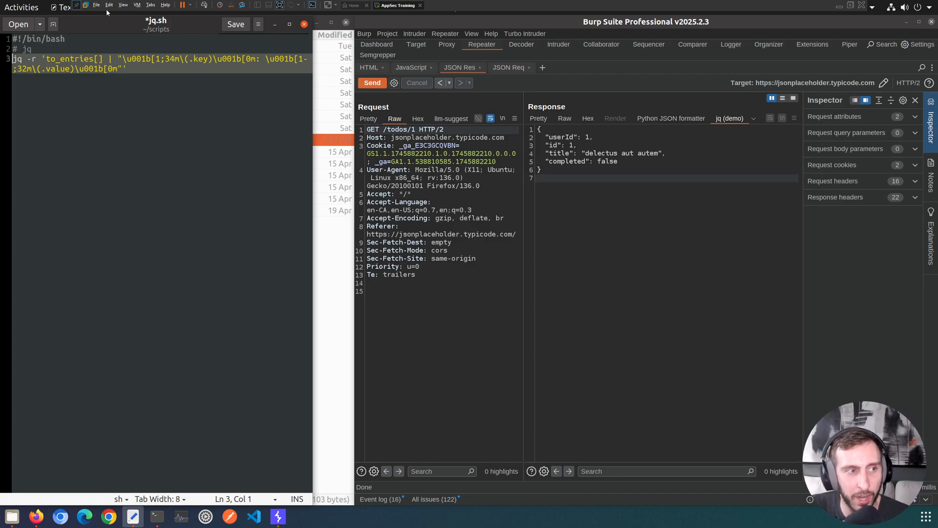
click(126, 87)
drag(147, 71, 4, 59)
click(116, 116)
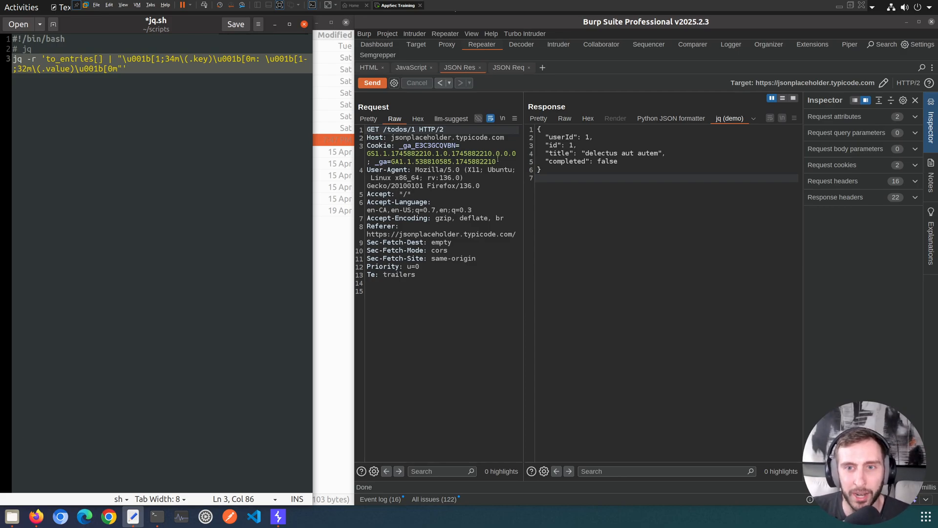
- Enable the option for ANSI (color) escape sequences in Piper's jq (demo) message viewer and confirm the change
click(565, 189)
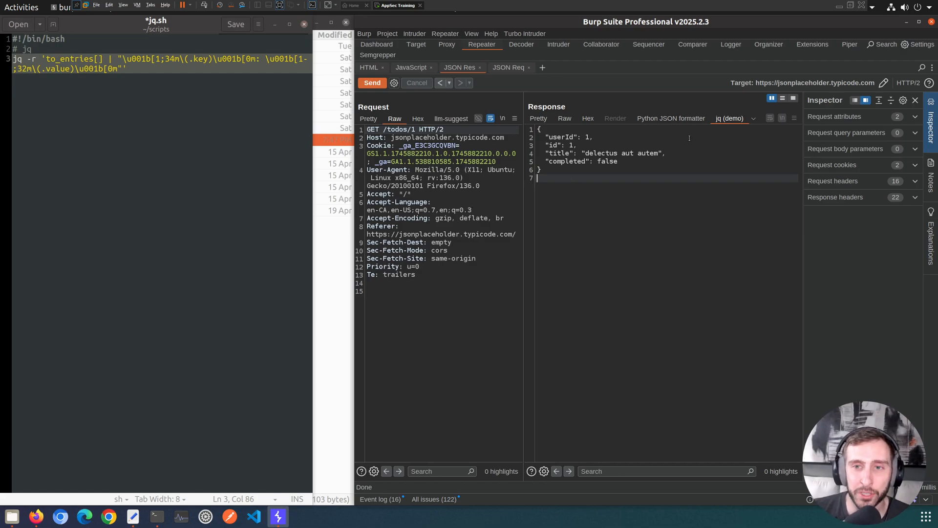
click(850, 45)
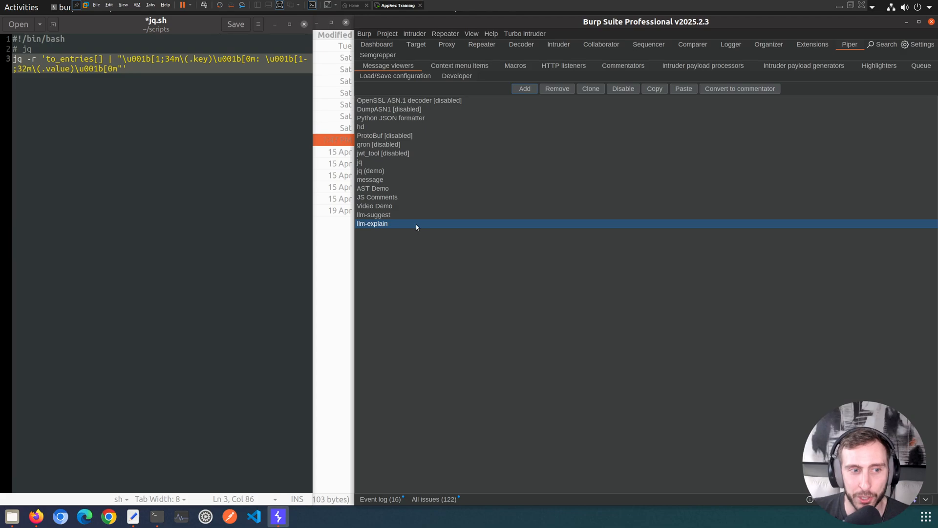
click(416, 197)
click(384, 172)
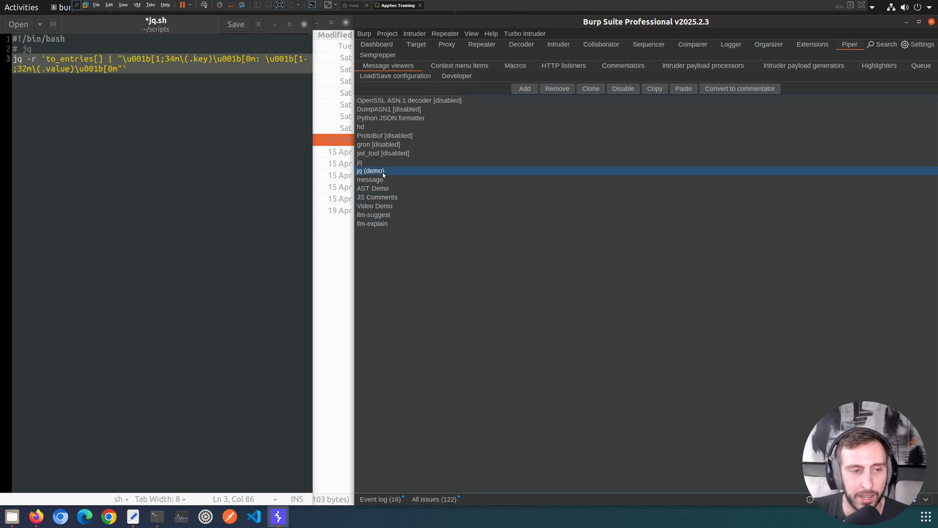
double_click(423, 169)
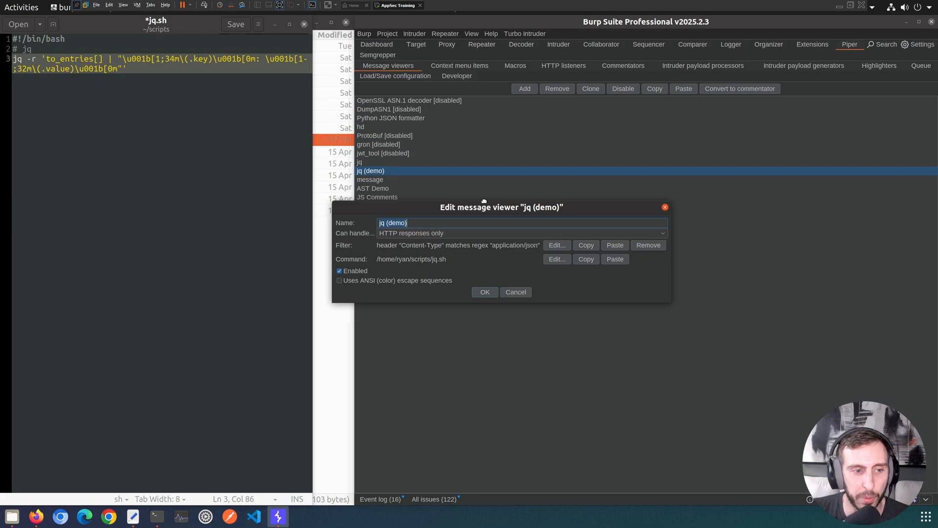
drag(483, 201, 564, 154)
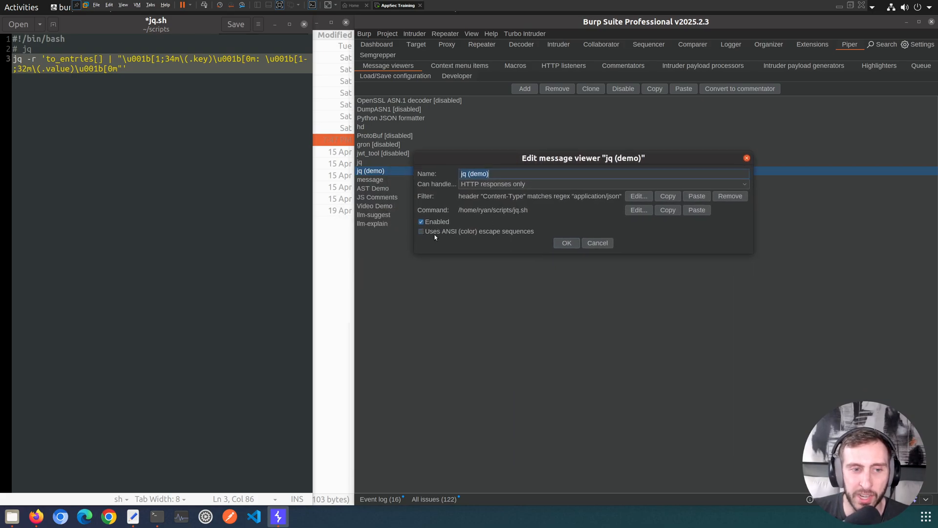
click(489, 231)
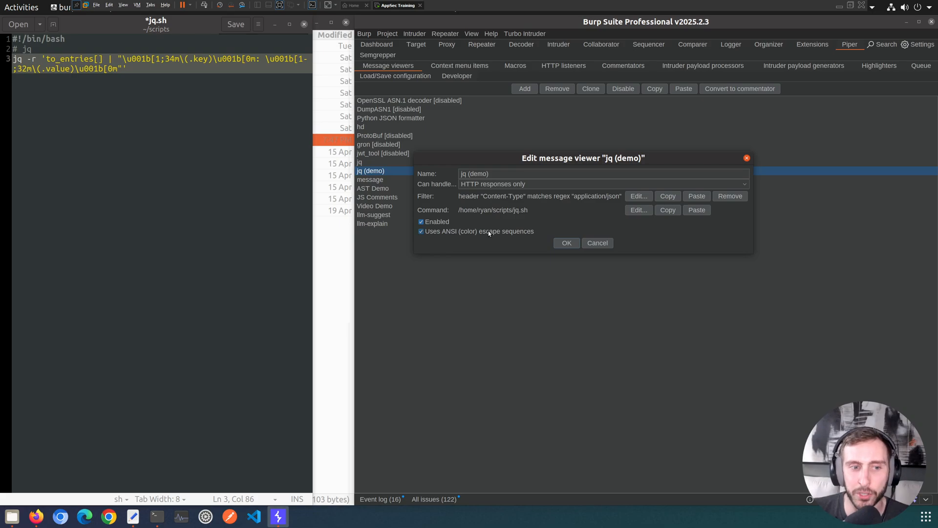
click(567, 245)
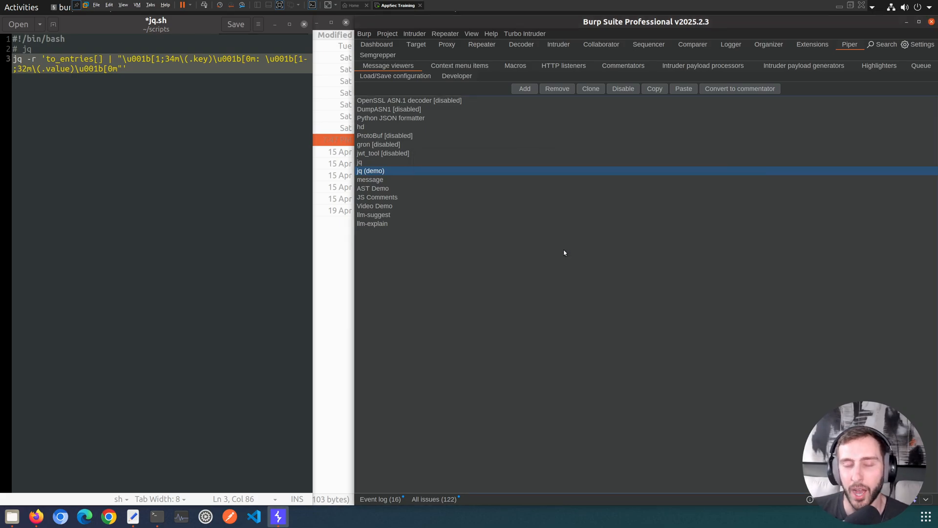
click(124, 157)
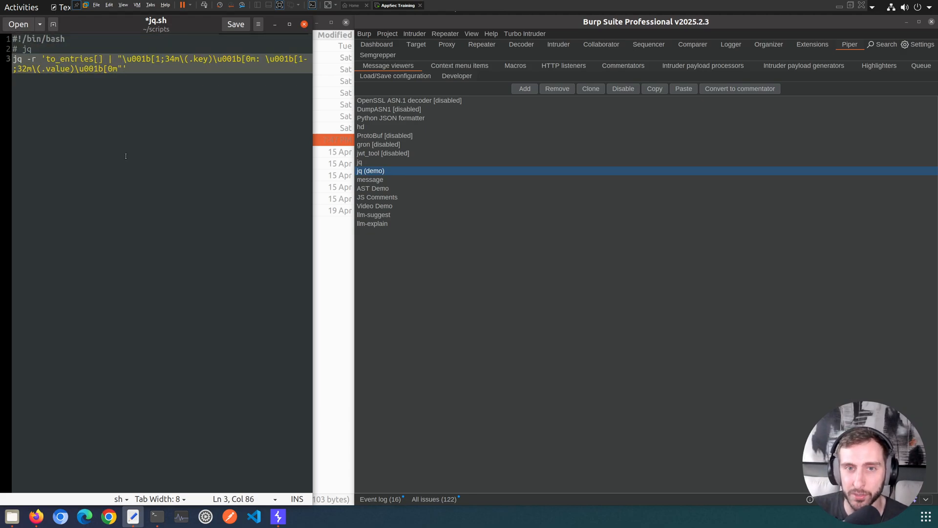
- Return to the JSON Res request in Repeater, widen the response pane, and inspect the jq (demo) view
click(482, 45)
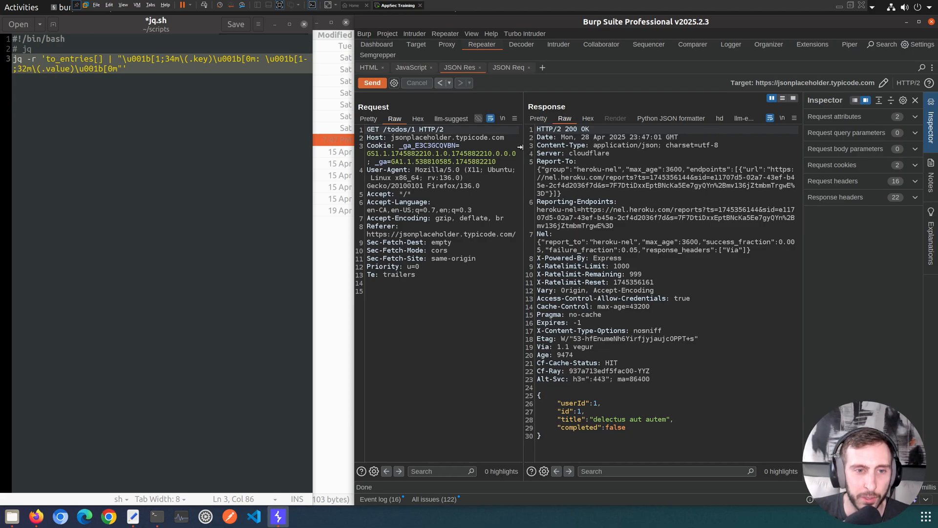
drag(521, 147, 447, 147)
click(730, 119)
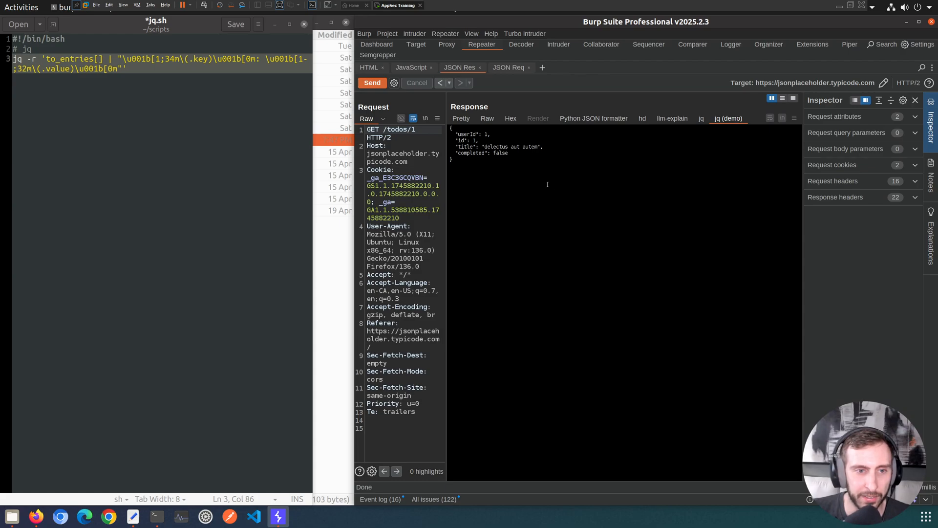
drag(493, 161, 444, 136)
click(532, 209)
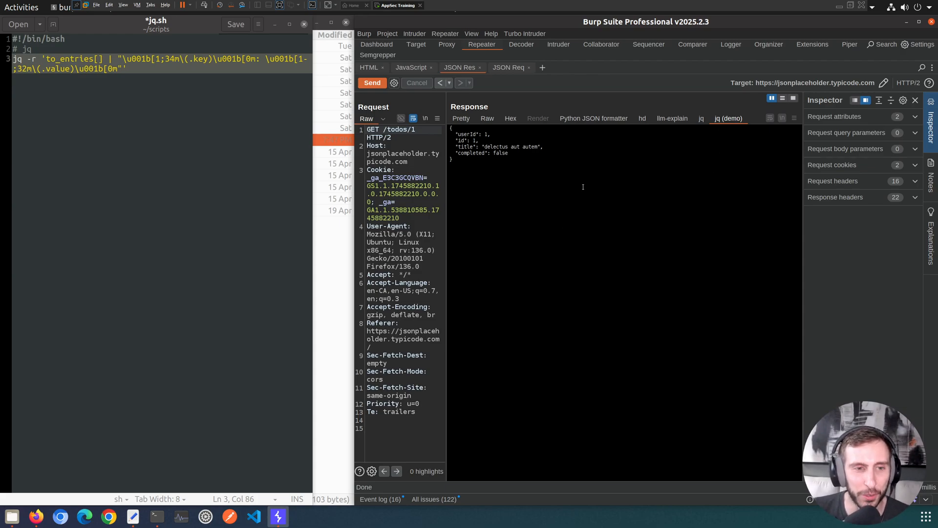
drag(445, 169, 475, 170)
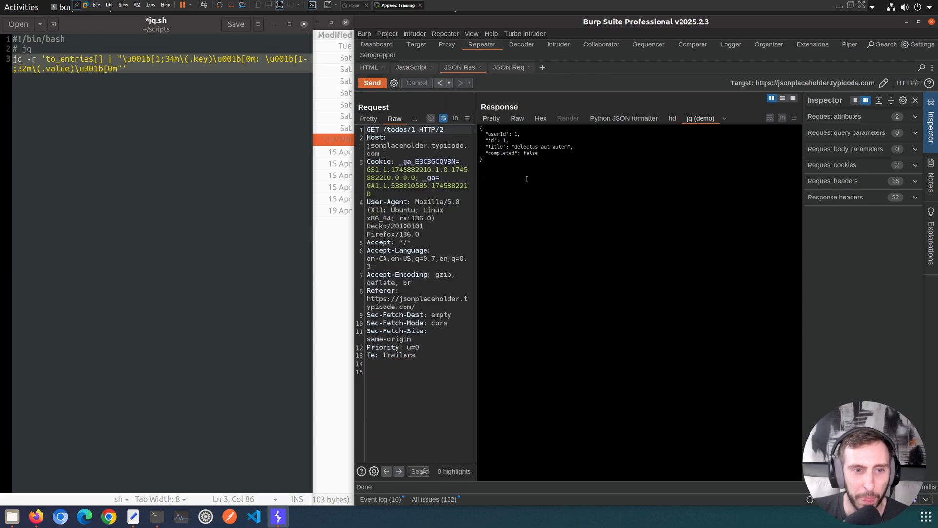
- Resend the request and compare the hd, jq and jq (demo) views of the response
click(378, 86)
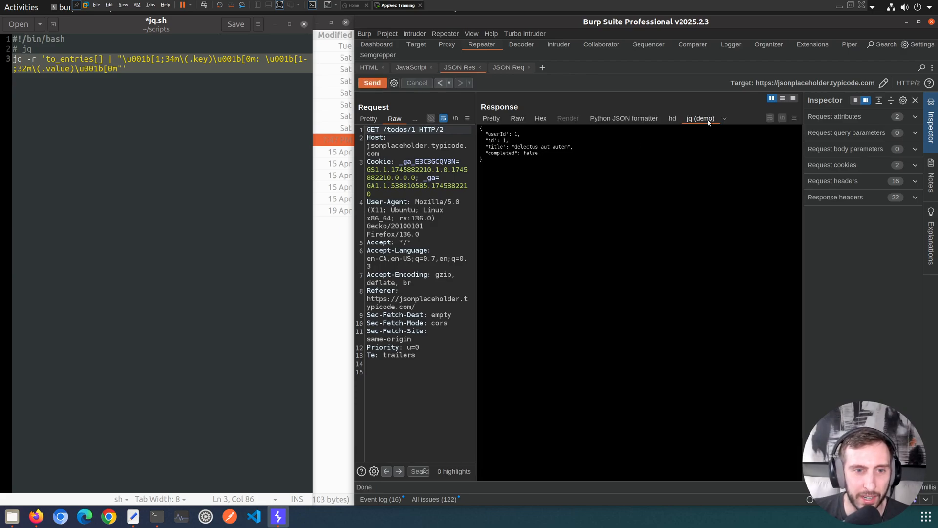
click(191, 86)
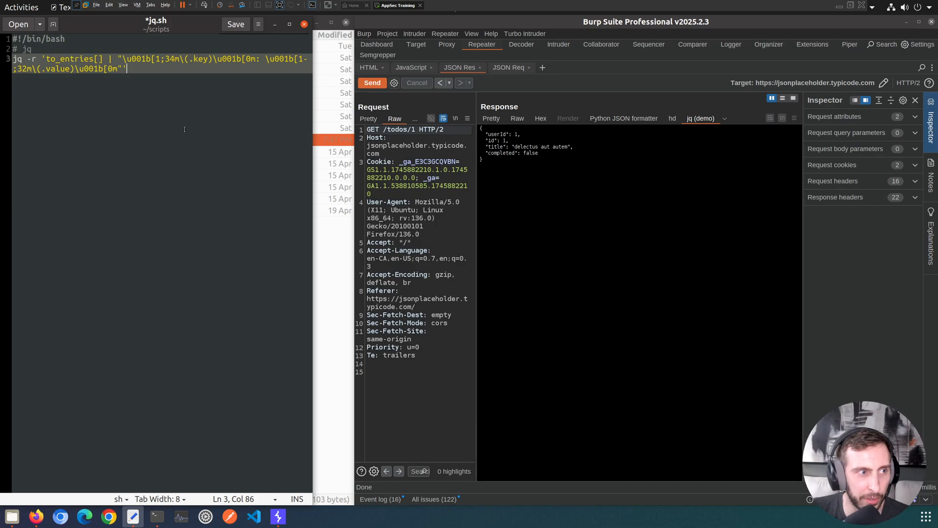
click(538, 175)
click(673, 120)
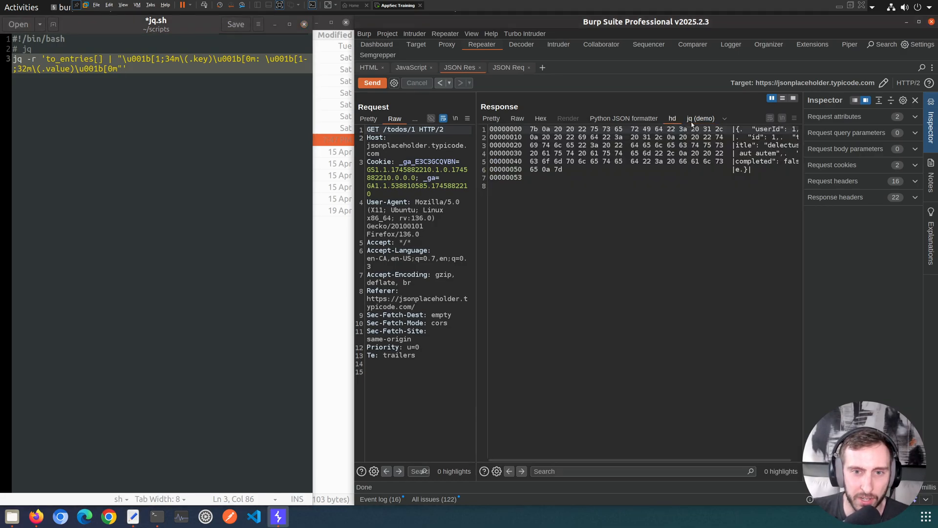
click(699, 120)
click(726, 119)
click(696, 140)
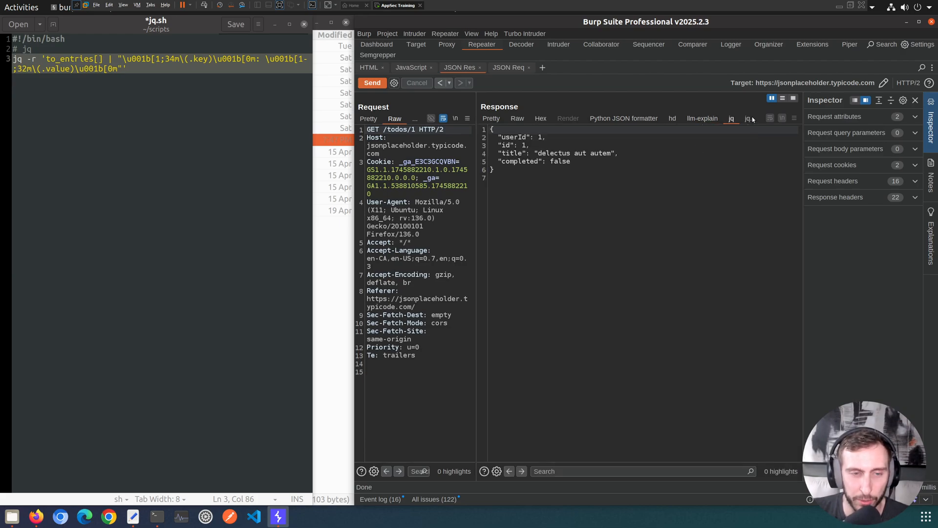
click(479, 176)
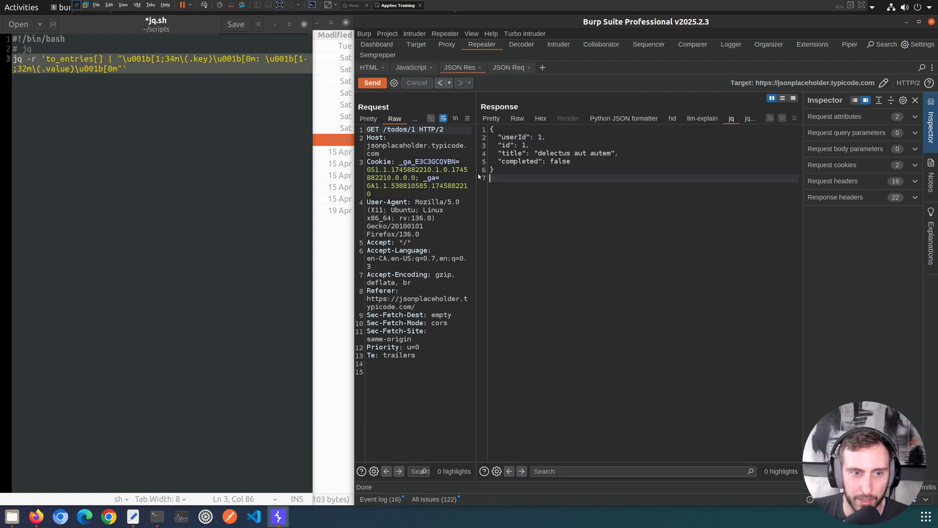
drag(478, 171, 444, 171)
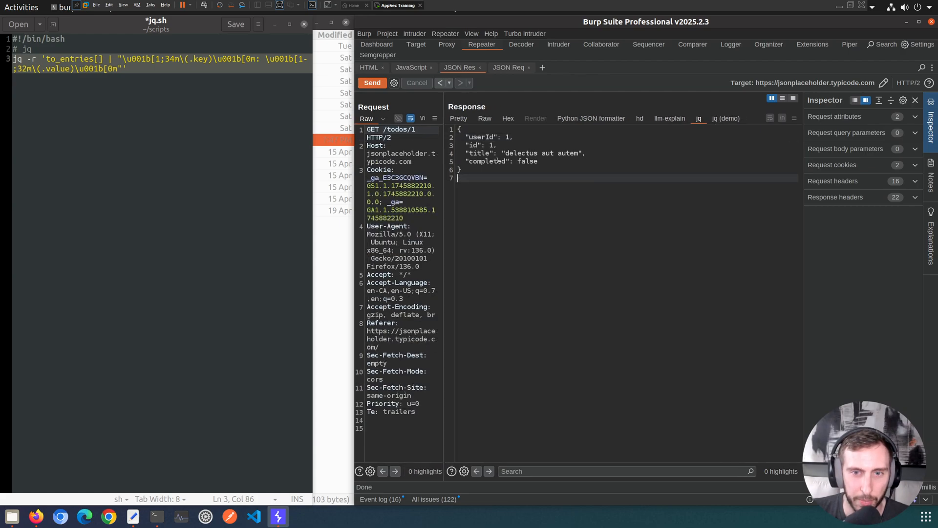
click(726, 118)
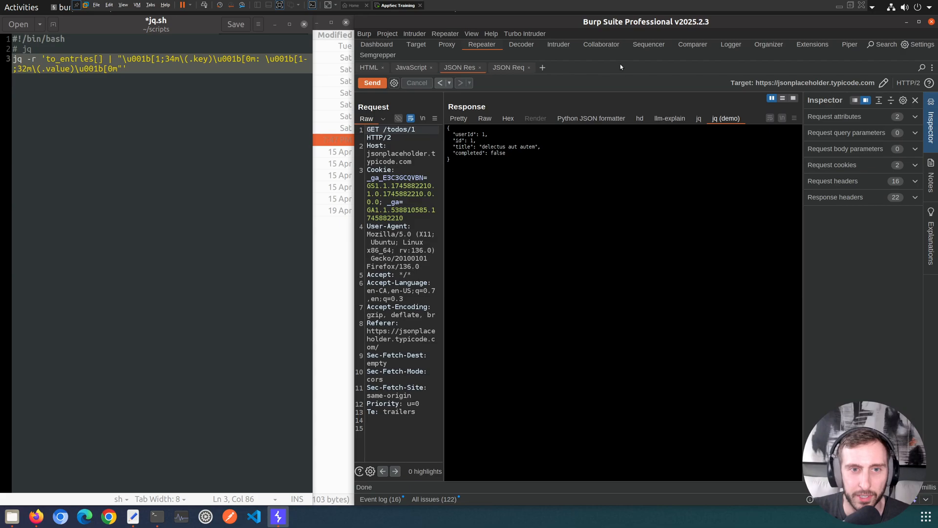
- Check in Piper's jq (demo) viewer settings that ANSI (color) escape sequences are enabled
click(850, 45)
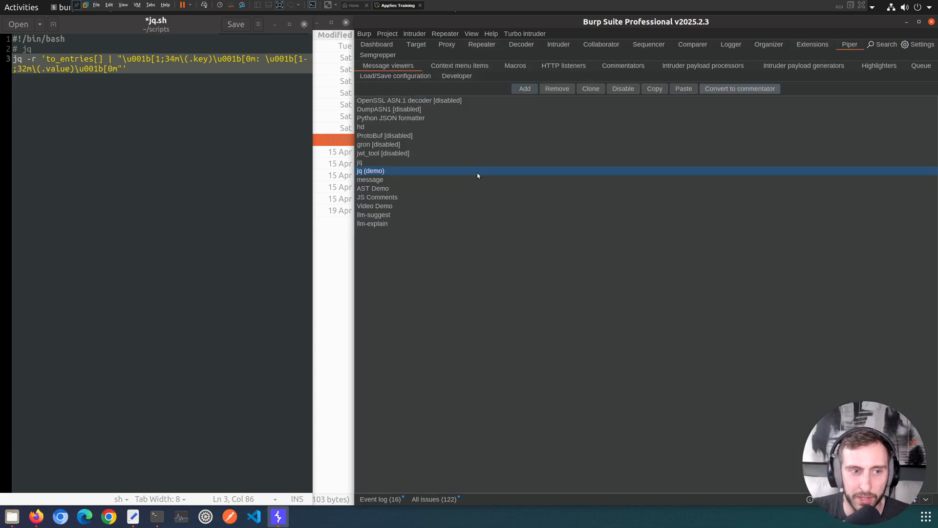
double_click(414, 173)
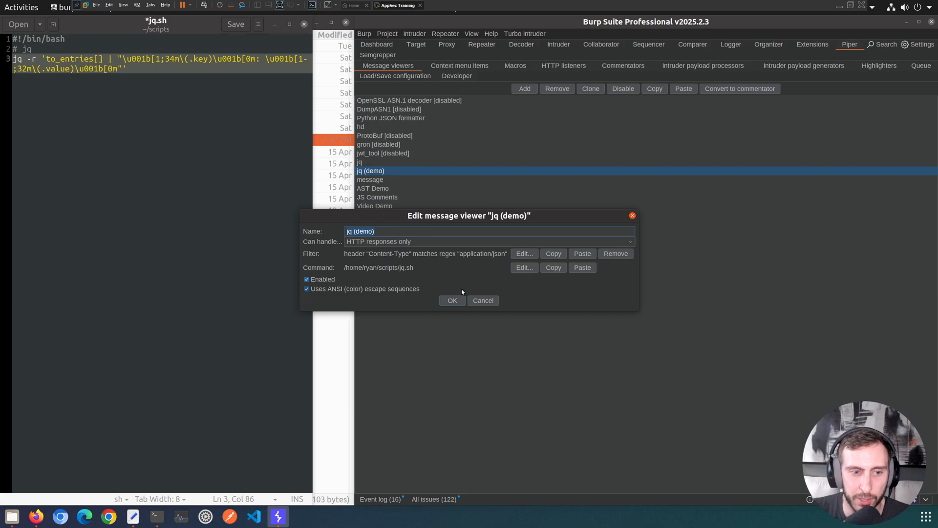
click(453, 300)
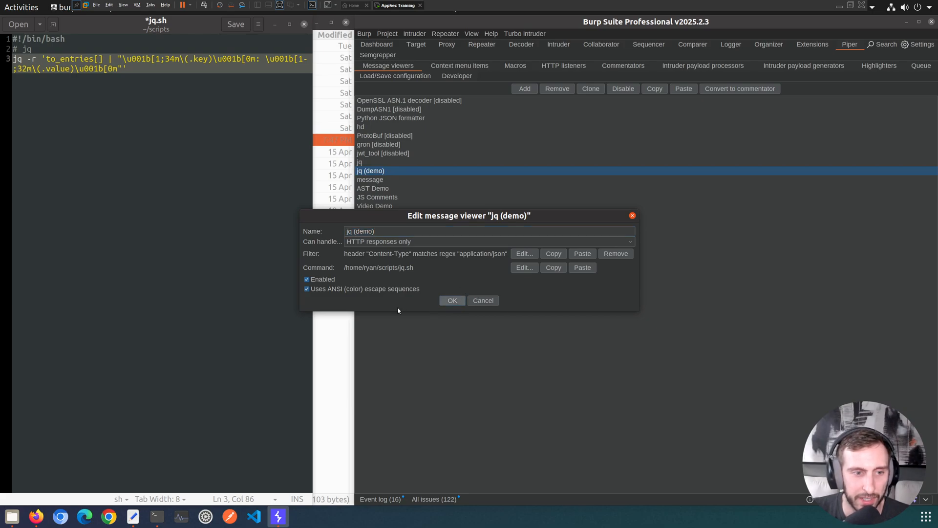
click(453, 297)
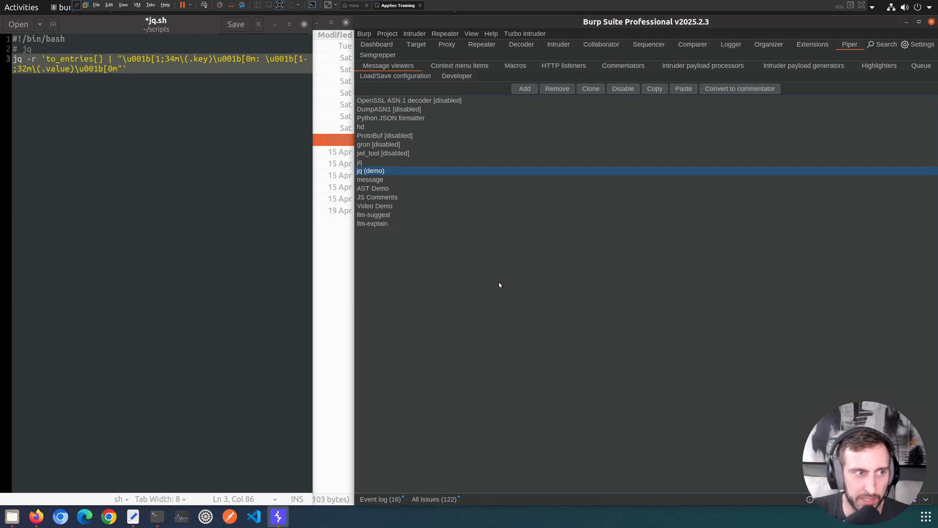
click(499, 284)
- Return to Repeater and save jq.sh with the active jq -r 'to_entries[]' command
click(254, 124)
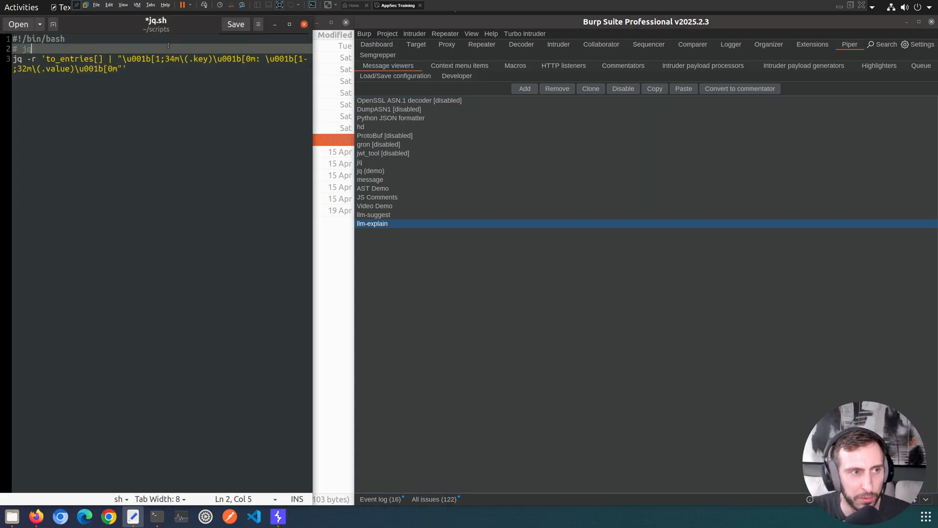
click(587, 207)
click(483, 45)
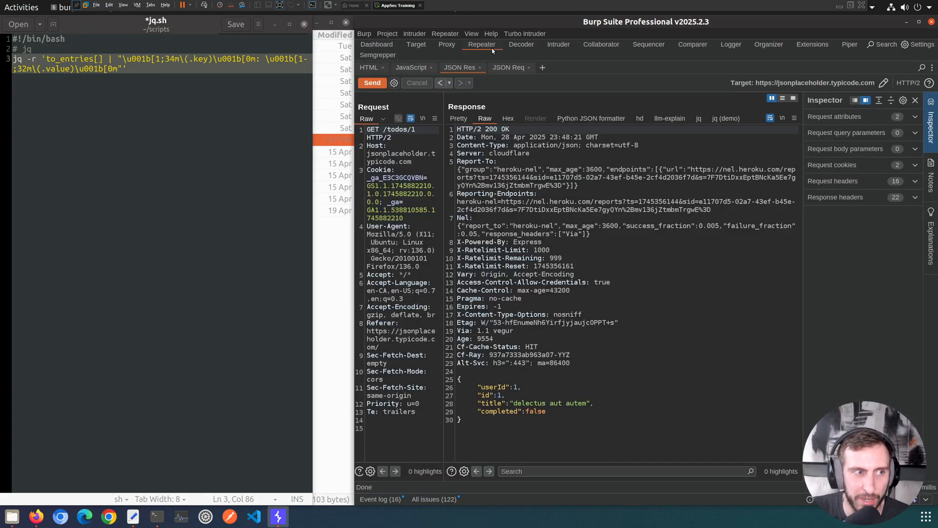
click(194, 98)
key(ctrl+s)
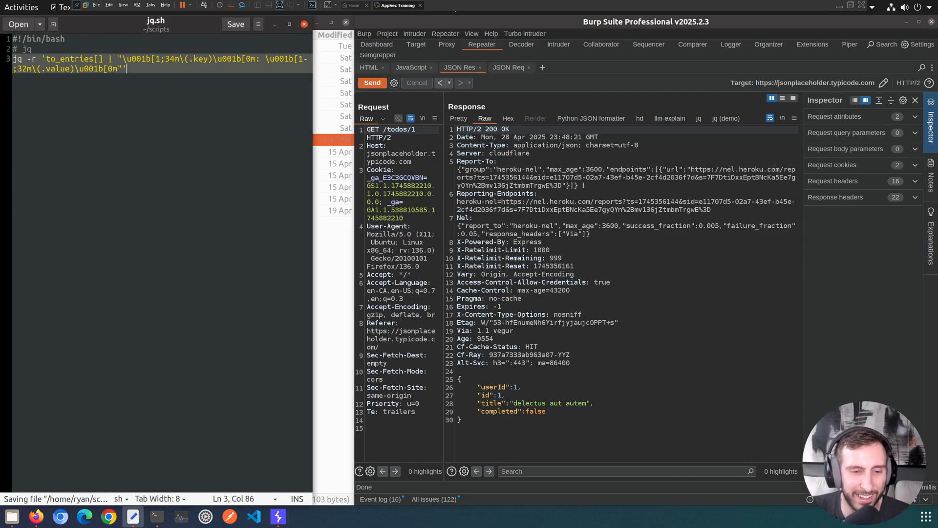
- Examine the output of the saved script in the response's jq (demo) view and widen the request pane
click(583, 185)
click(725, 119)
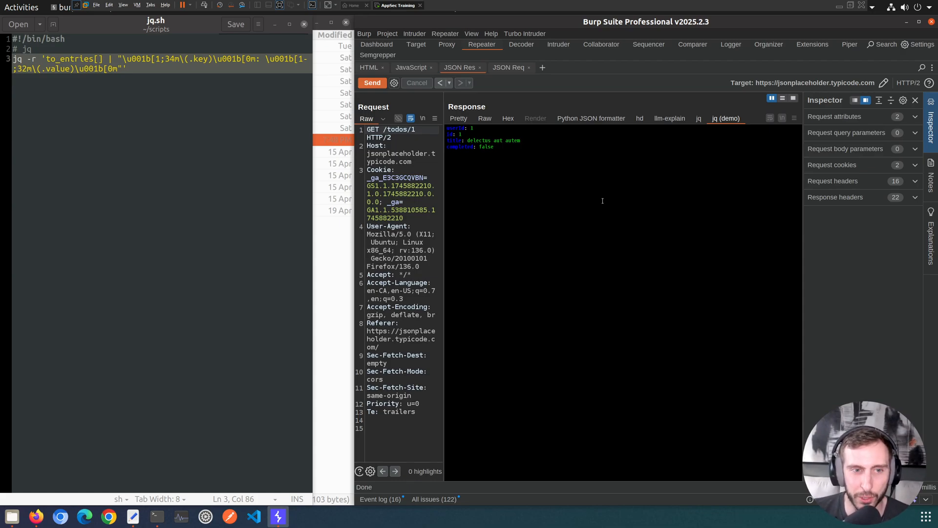
drag(602, 200, 458, 120)
click(542, 199)
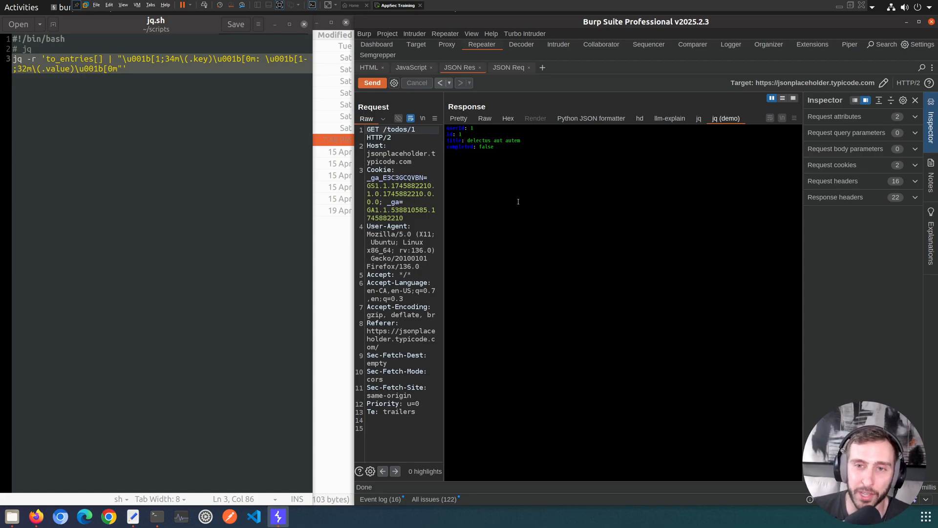
drag(446, 187, 508, 173)
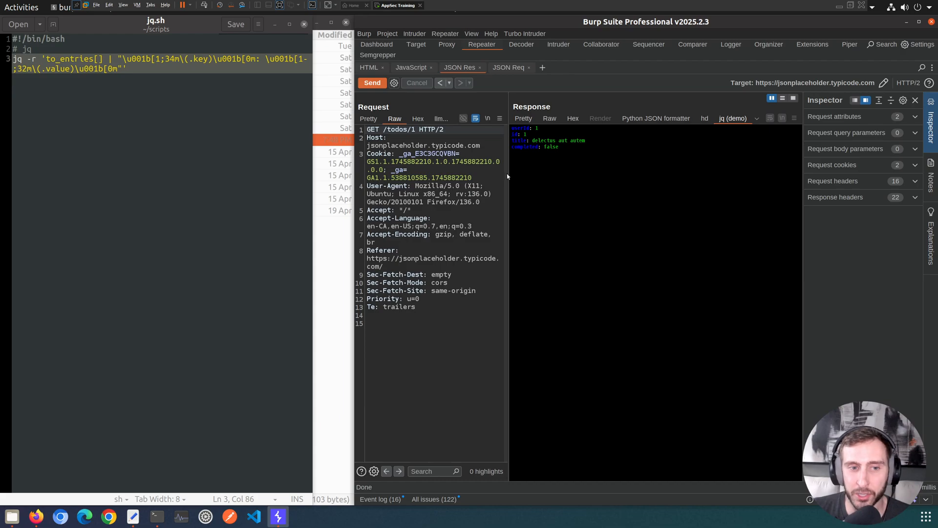
drag(509, 176, 531, 176)
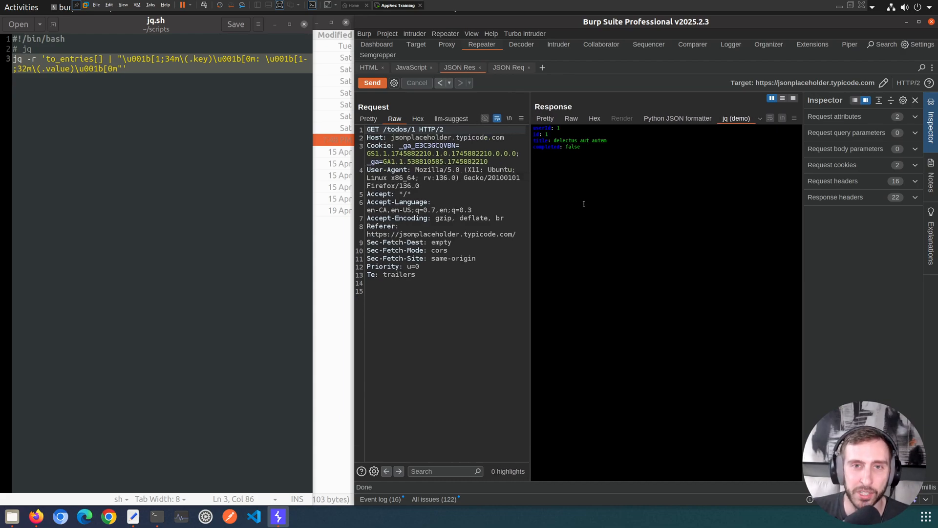
- Review the jq (demo) message viewer's settings in Piper, including the ANSI color option, and close them without changes
click(219, 185)
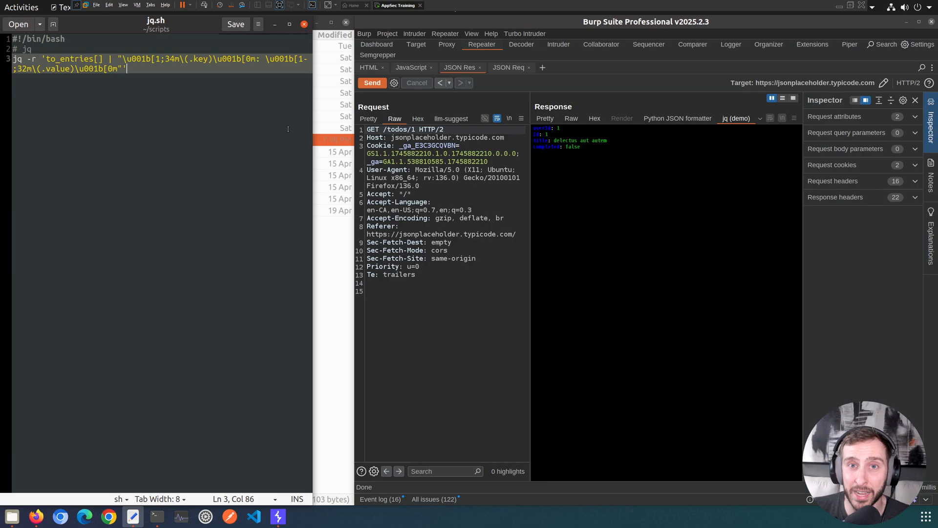
click(850, 45)
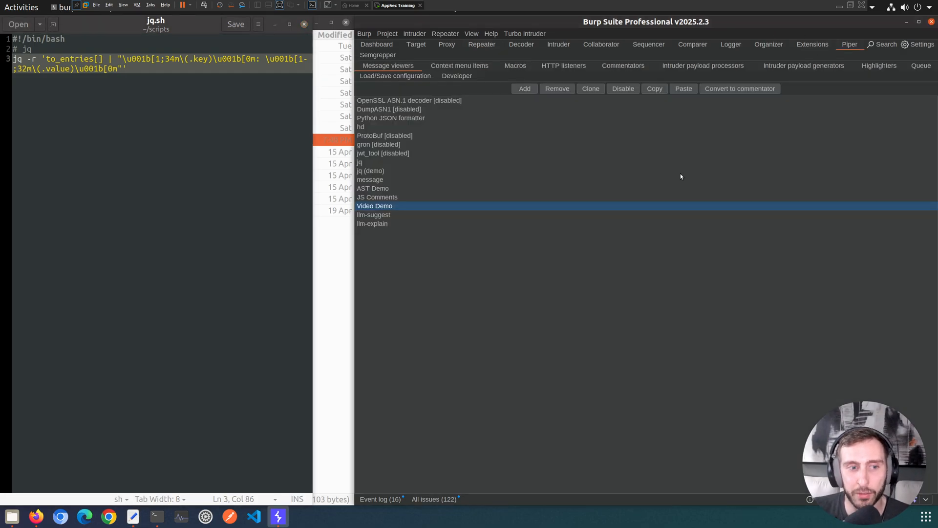
click(376, 172)
double_click(376, 173)
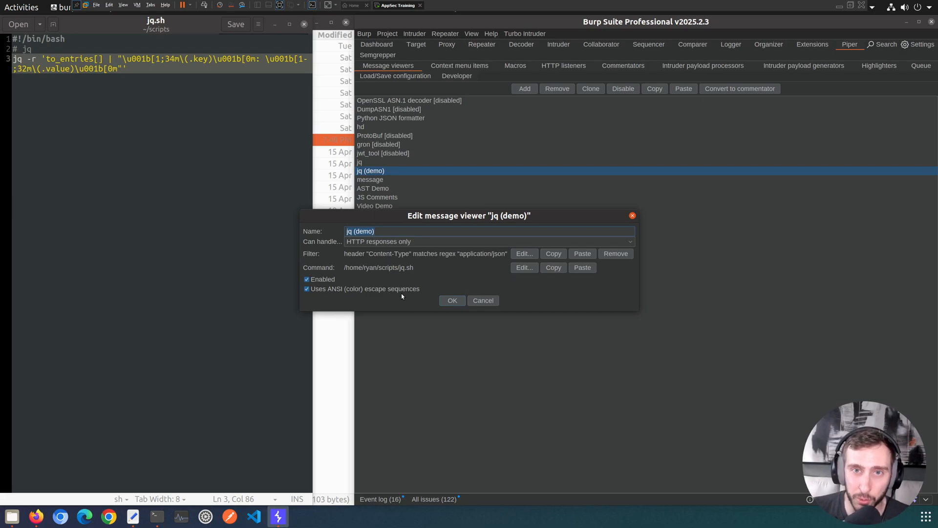
click(484, 300)
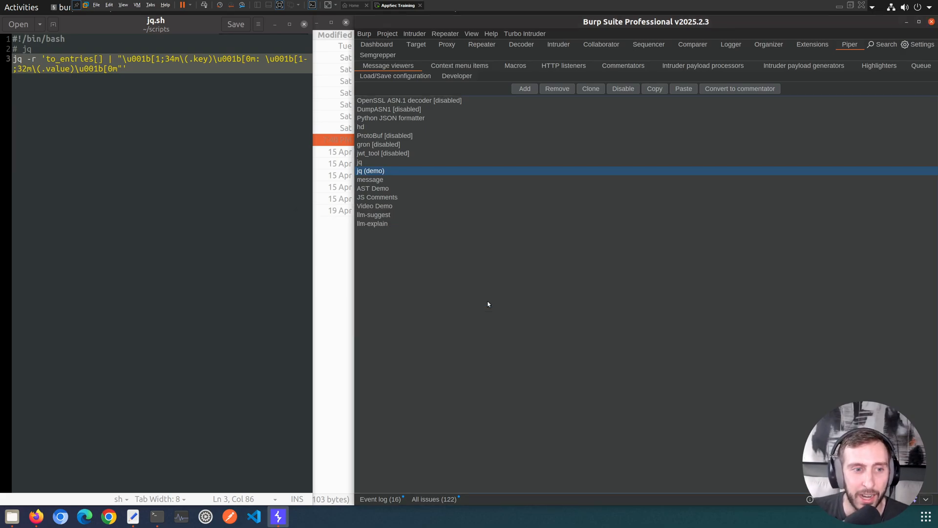
click(564, 159)
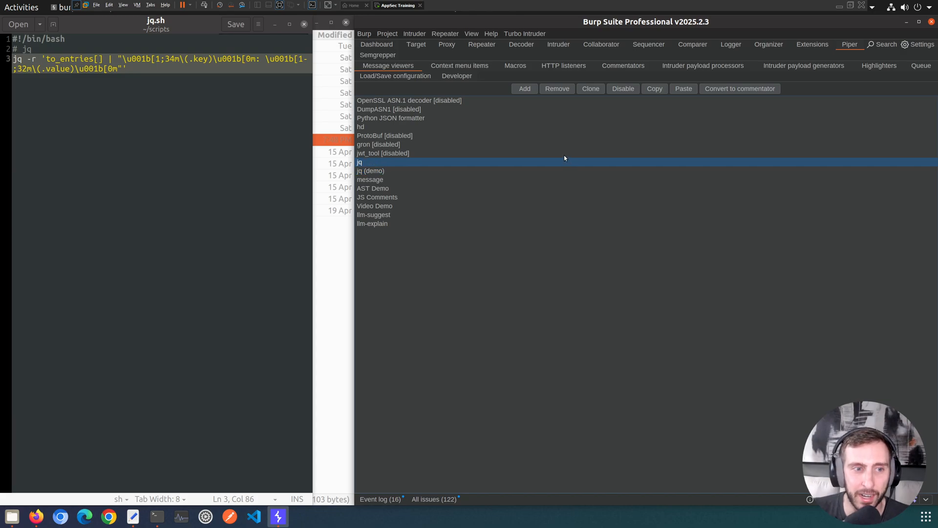
click(562, 136)
click(565, 110)
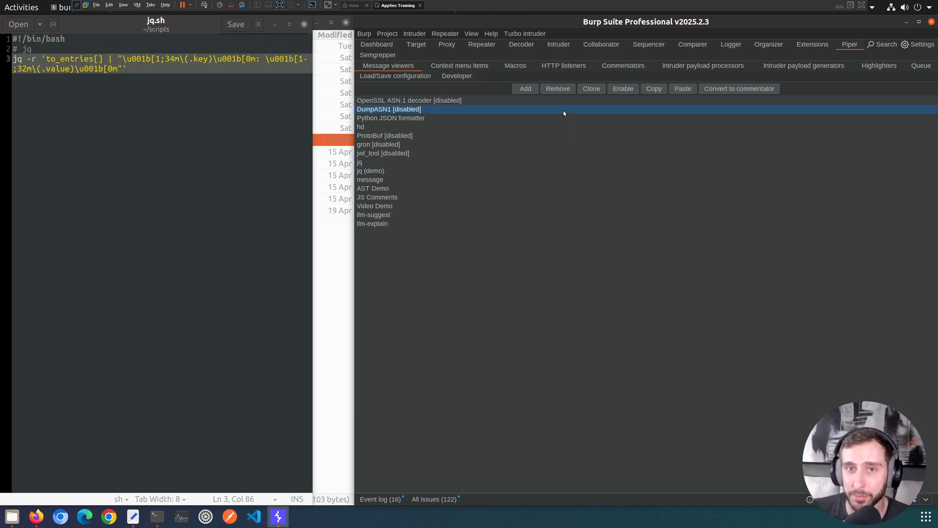